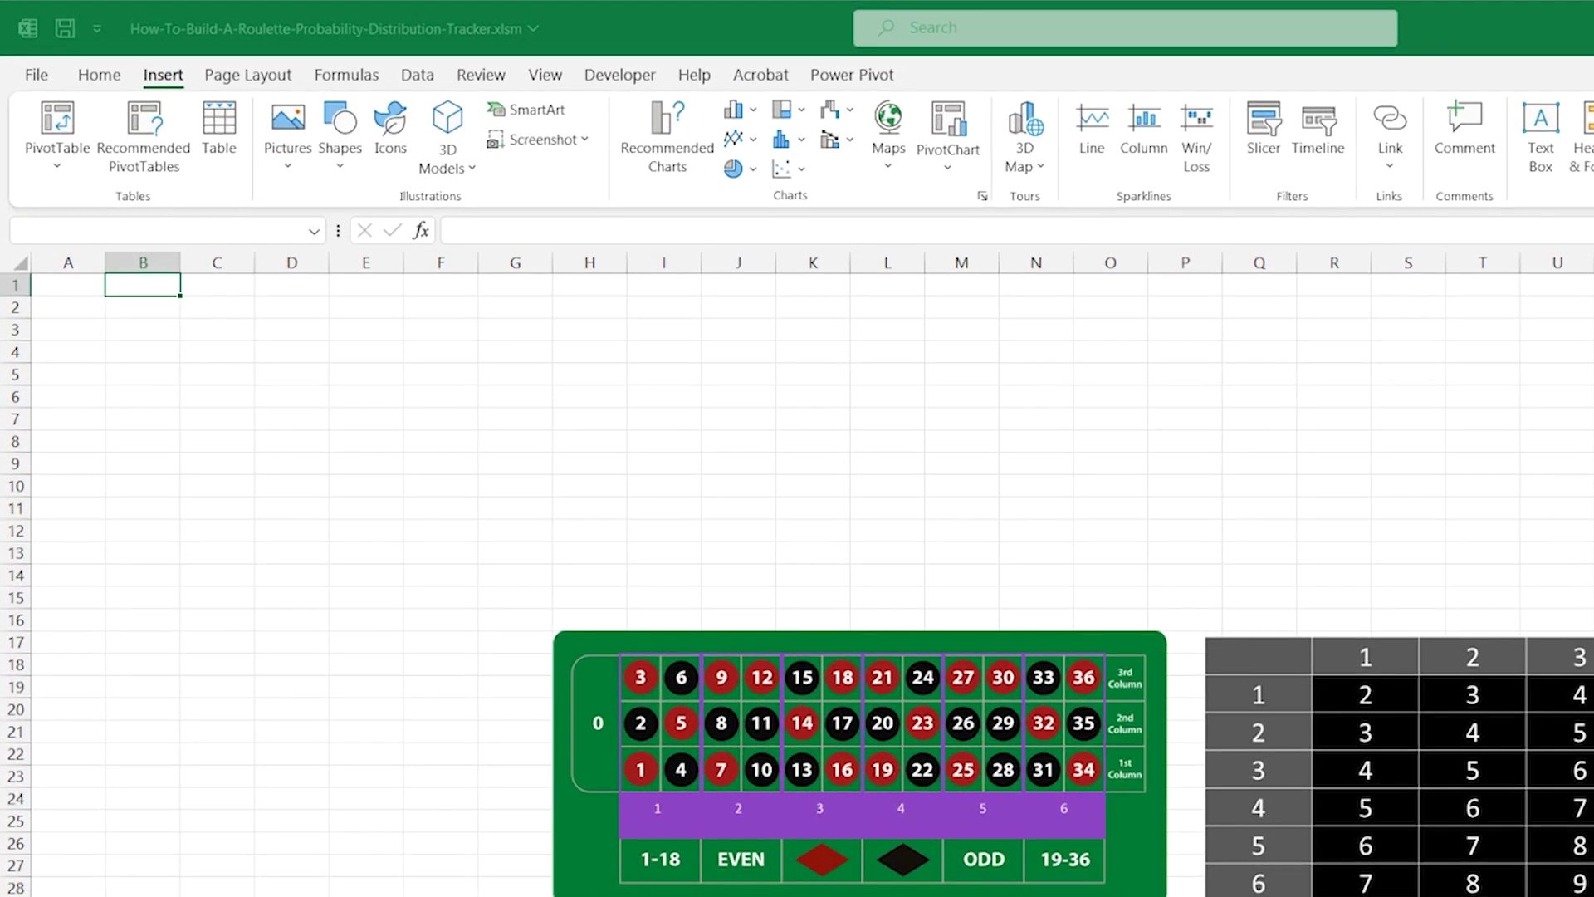
Step: Enter the column headers Aim in B1 and Count in C1
type("Aim")
key("Tab")
type("Count")
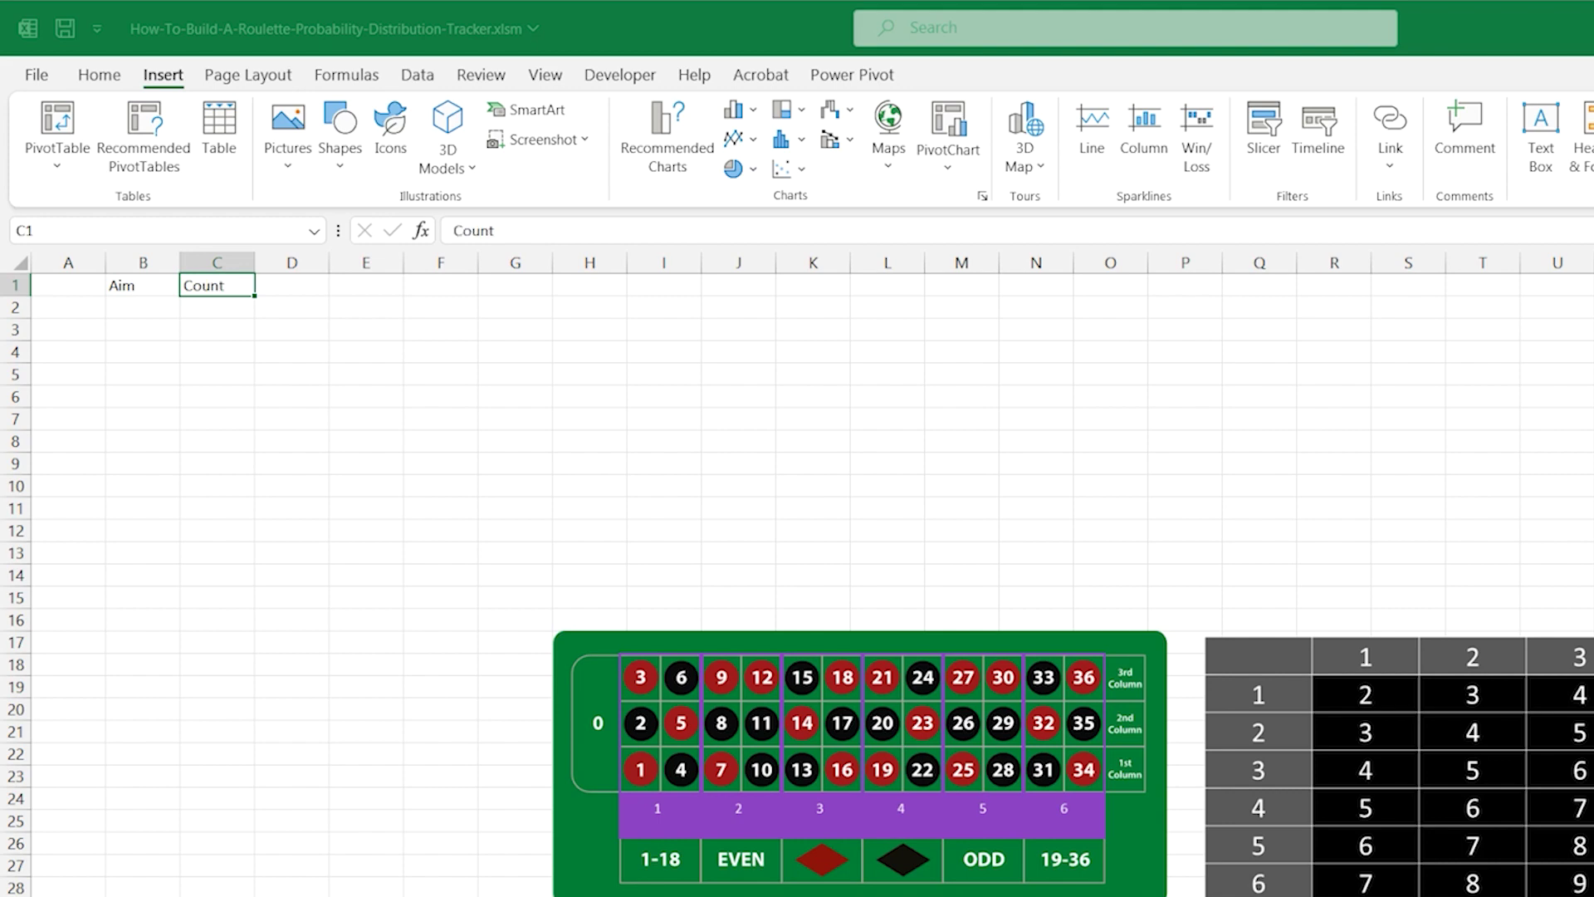
key("Return")
Step: Fill the Aim column with the number series 2 to 12 in B2:B12
type("2")
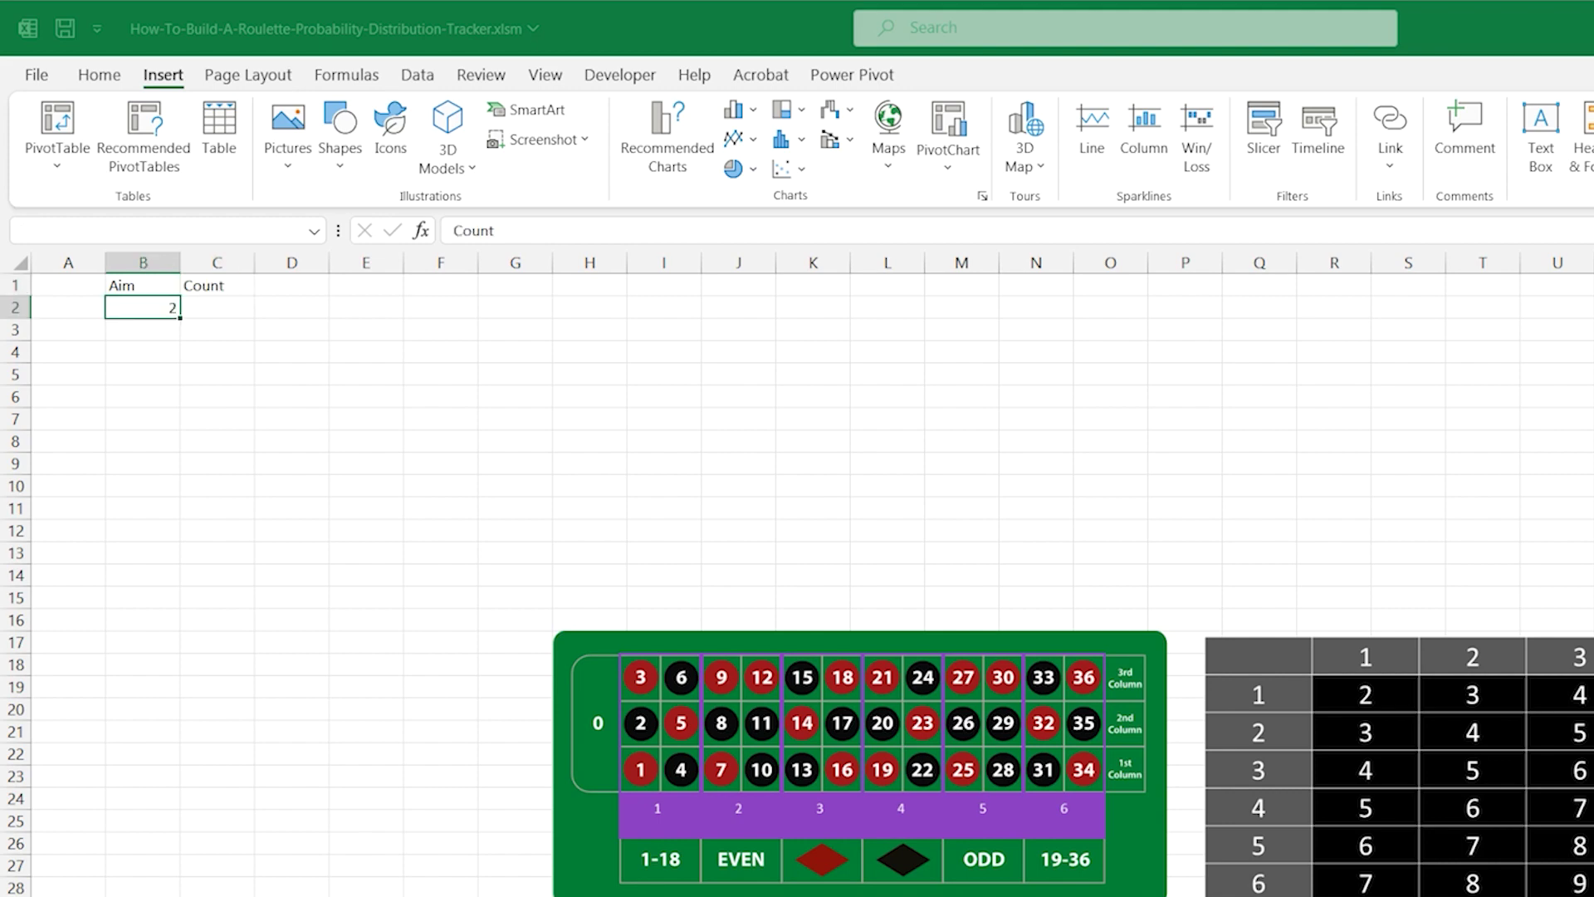
key("Return")
type("3")
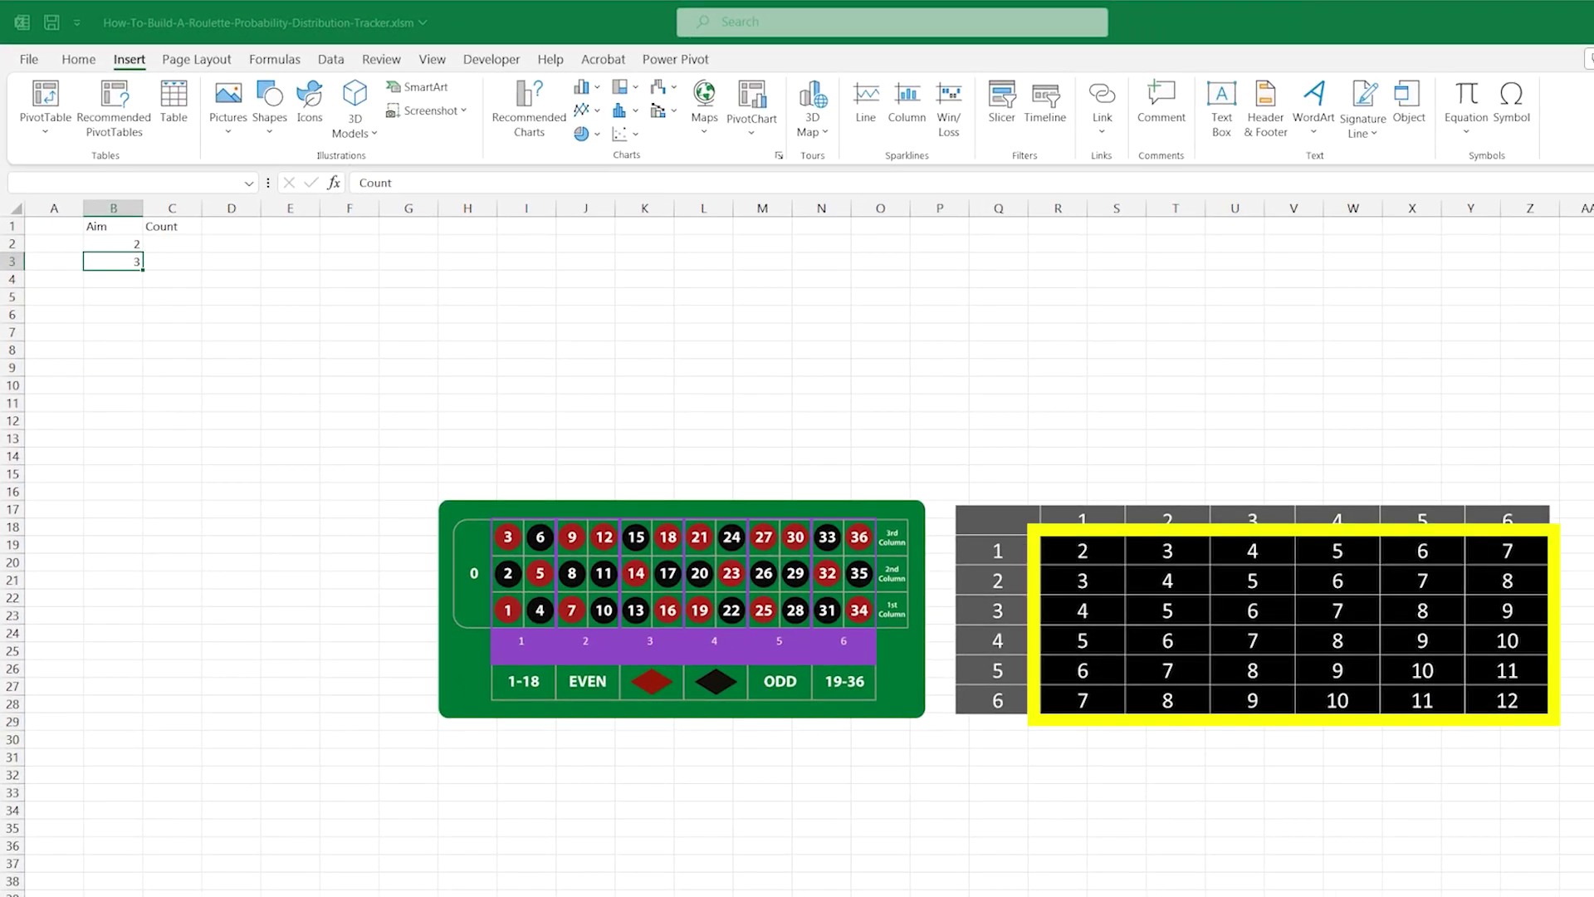
left_click_drag(113, 243, 113, 261)
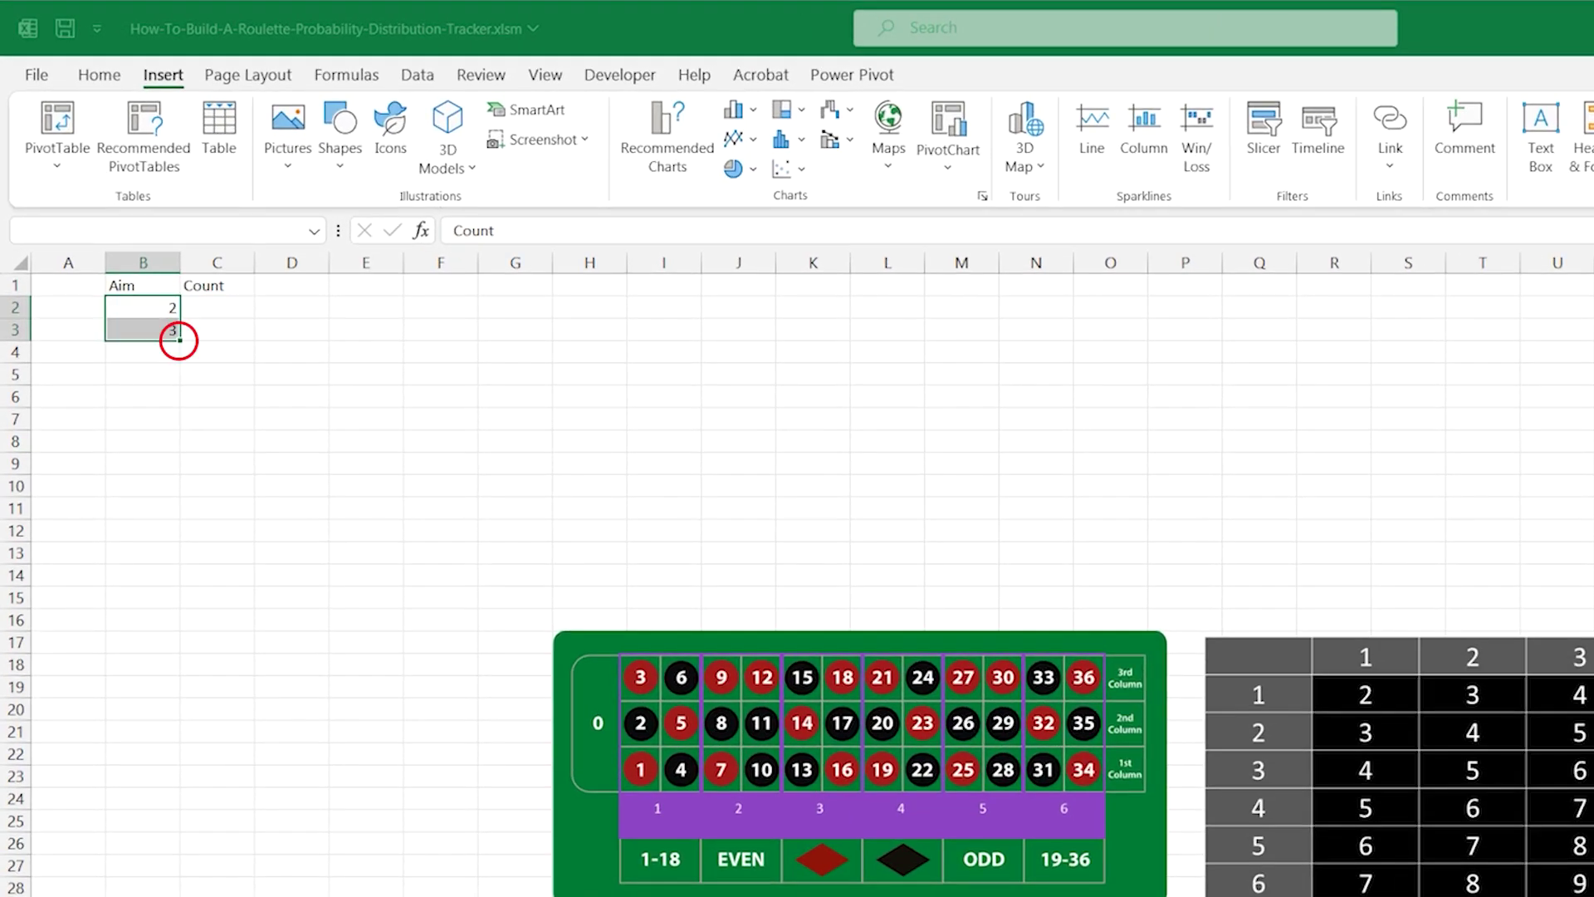
left_click_drag(178, 340, 179, 542)
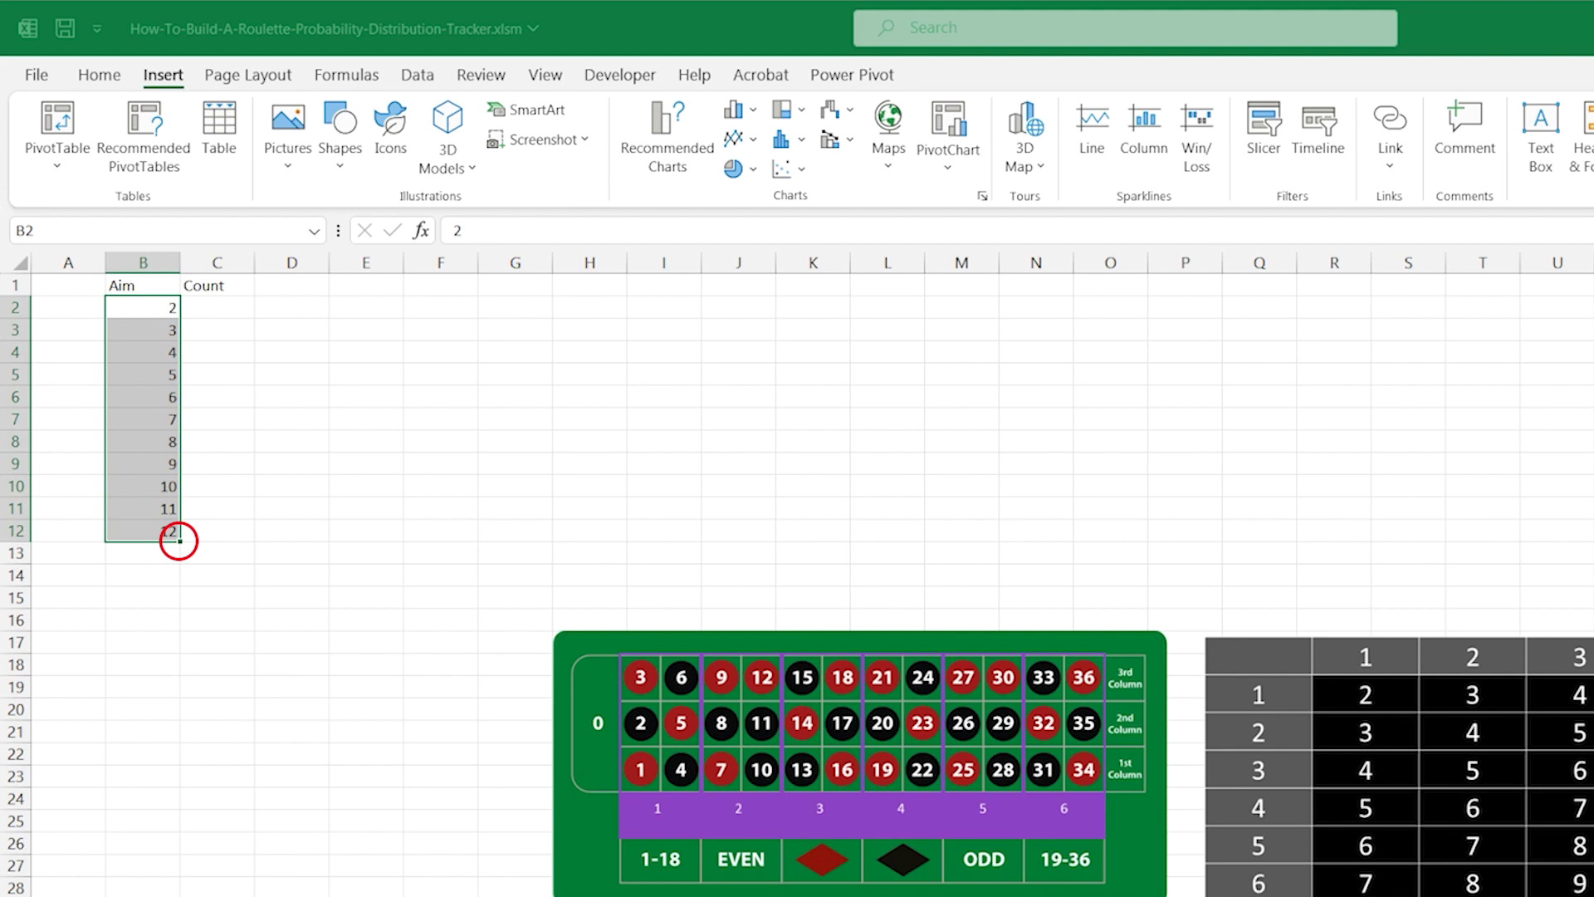
Step: Enter the sample counts 2, 1, 5, 4, 7, 9, 4, 5, 2, 1 and 3 in C2:C12
key("Right")
type("2")
key("Return")
type("1")
key("Return")
type("5")
key("Return")
type("4")
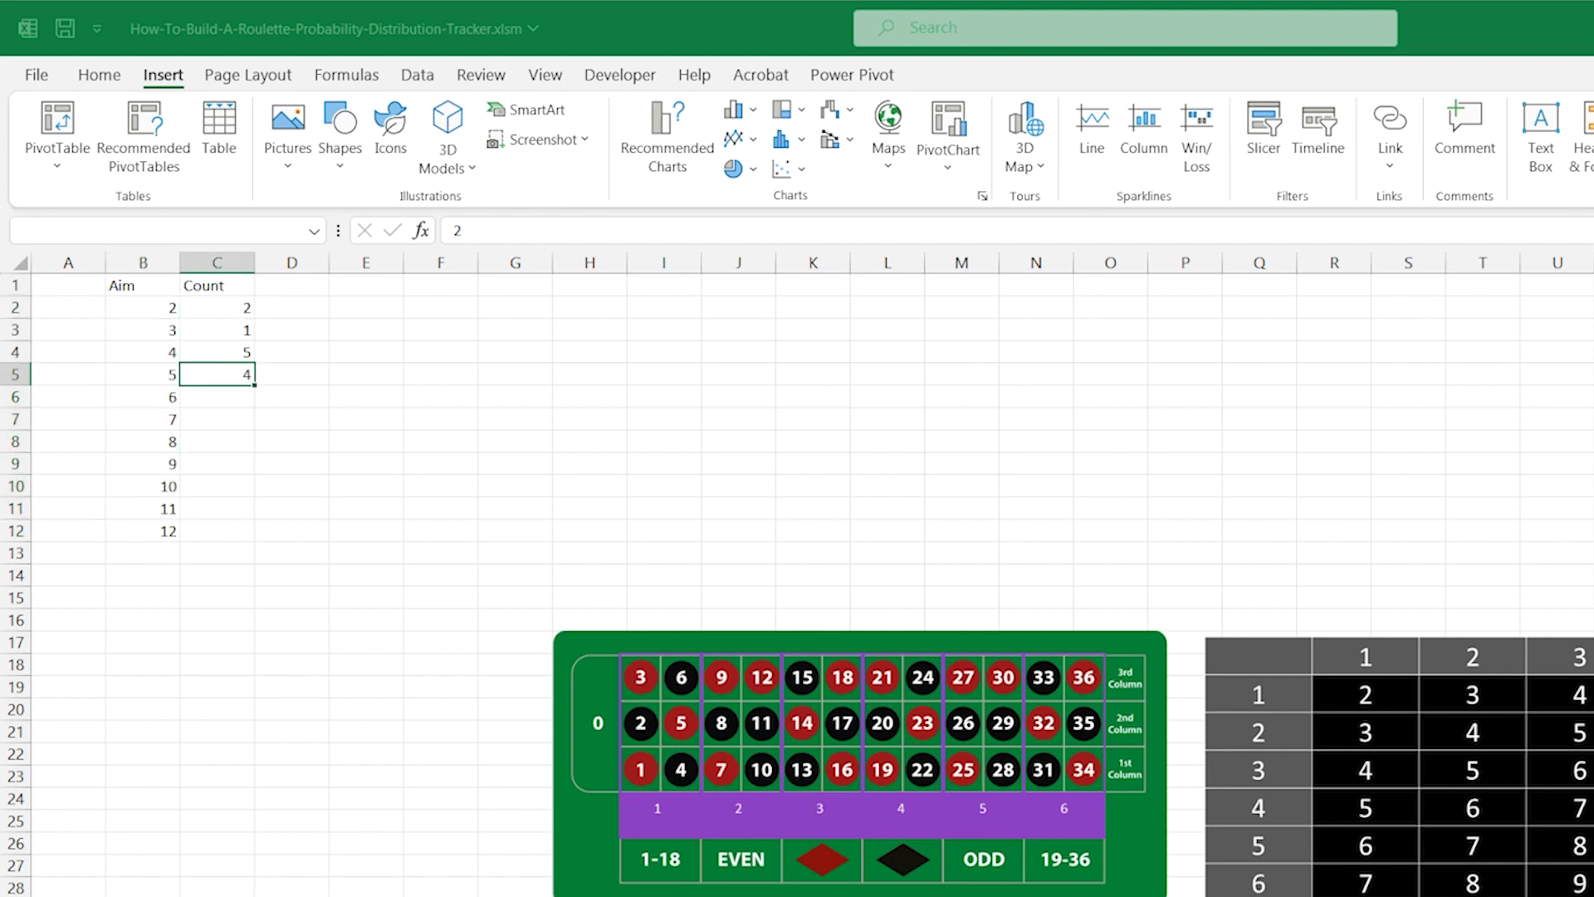
key("Return")
type("7")
key("Return")
type("9")
key("Return")
type("4")
key("Return")
type("5")
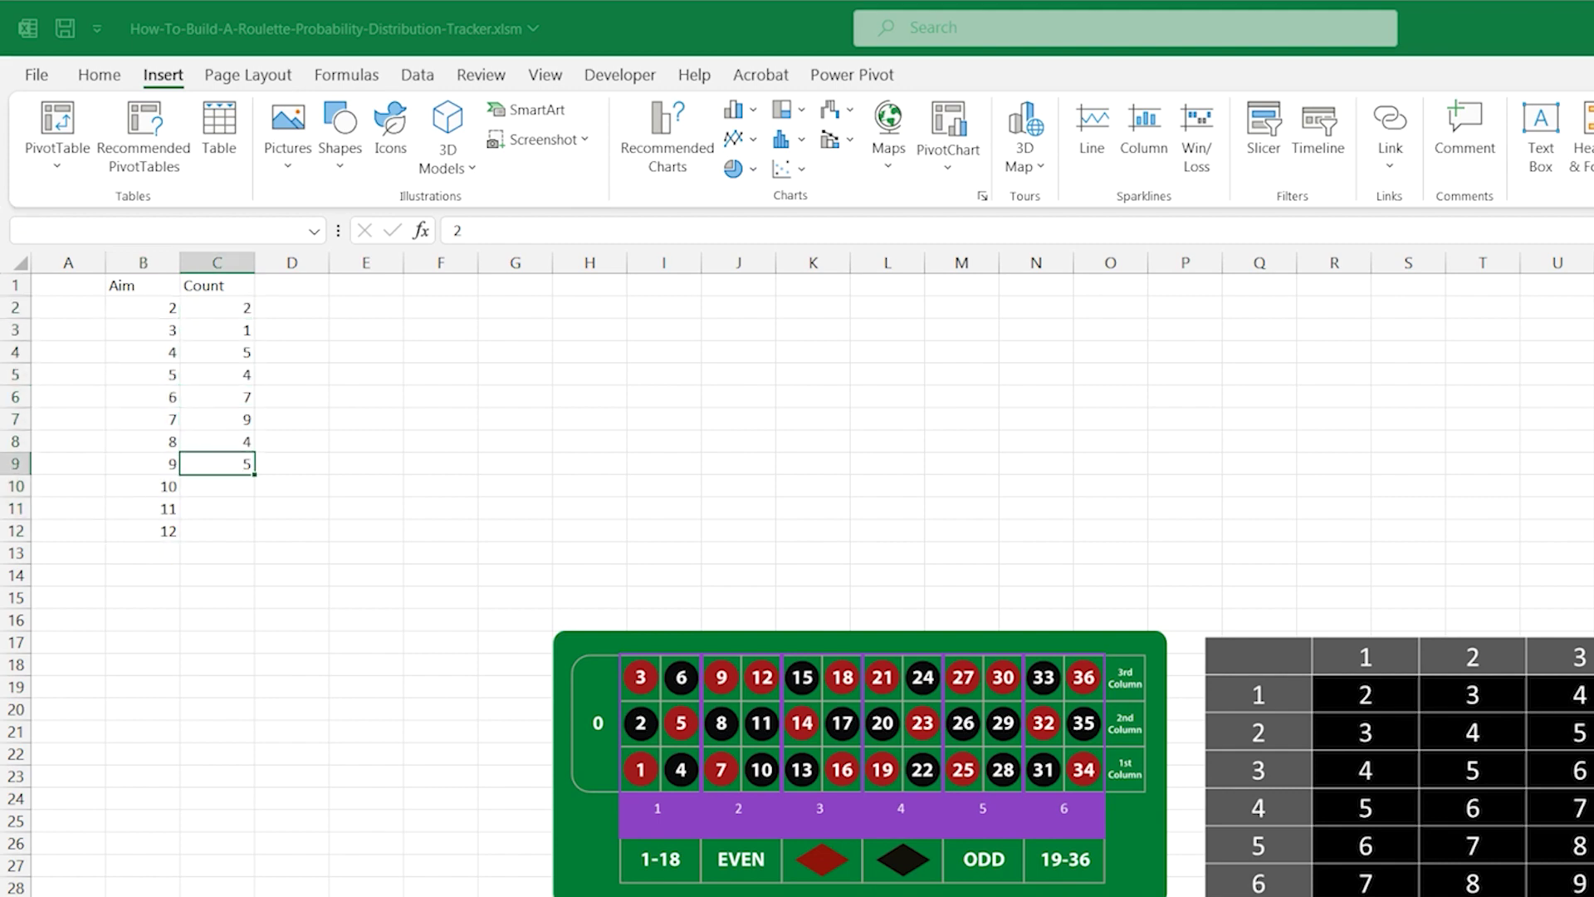
key("Return")
type("2")
key("Return")
type("1")
key("Return")
type("3")
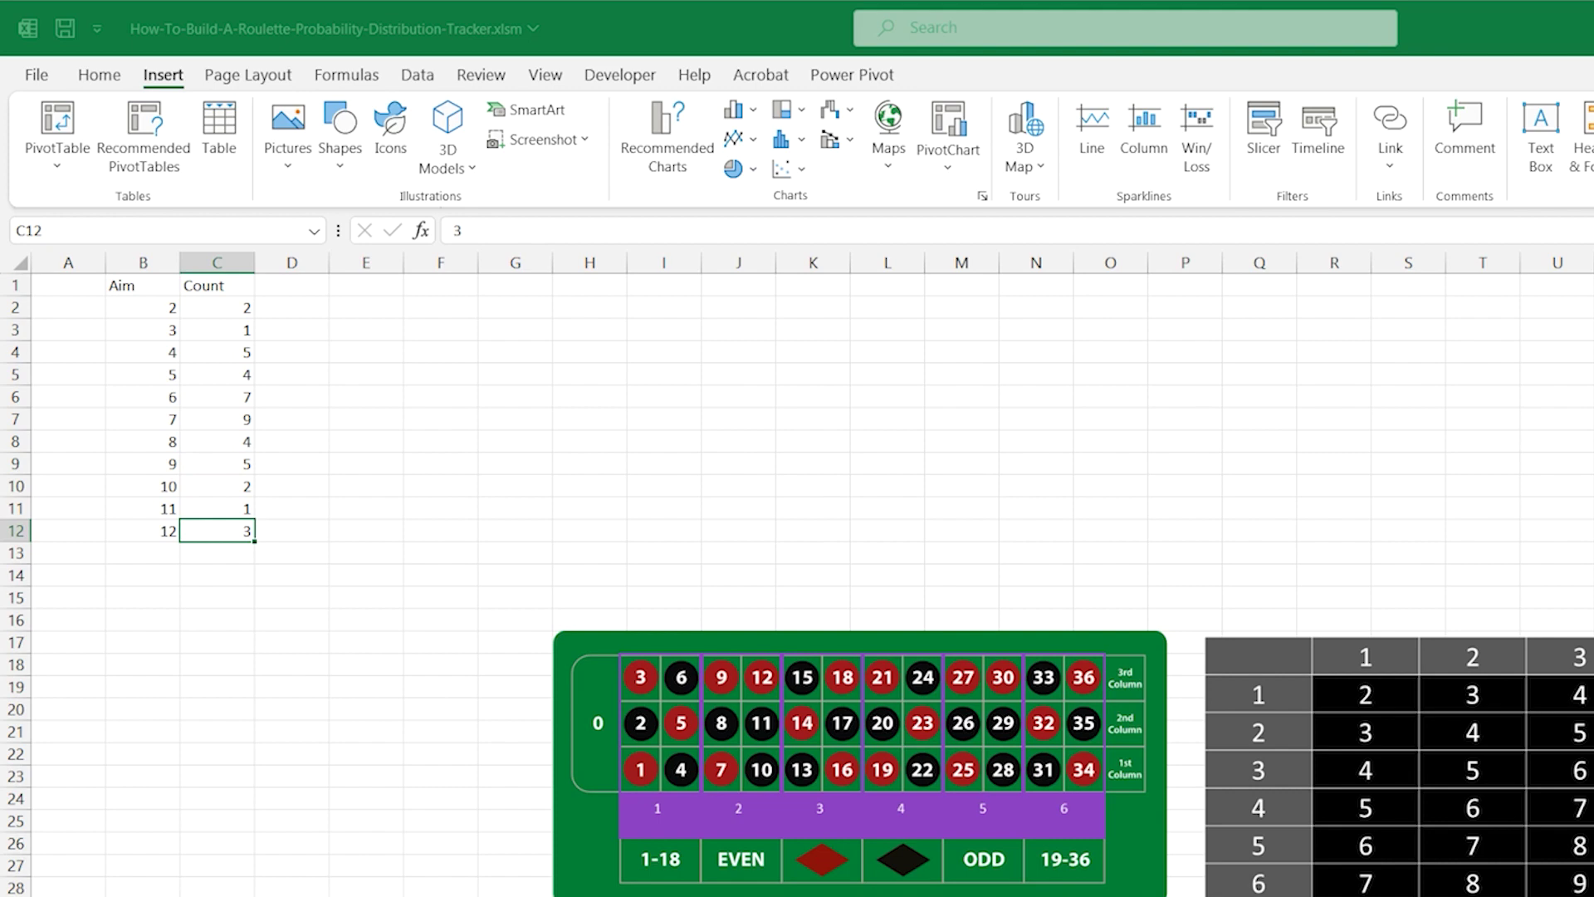
Step: Insert the recommended Clustered Column chart for B1:C12, placed beside the table from row 1 and shortened to end at row 12
key("ctrl+a")
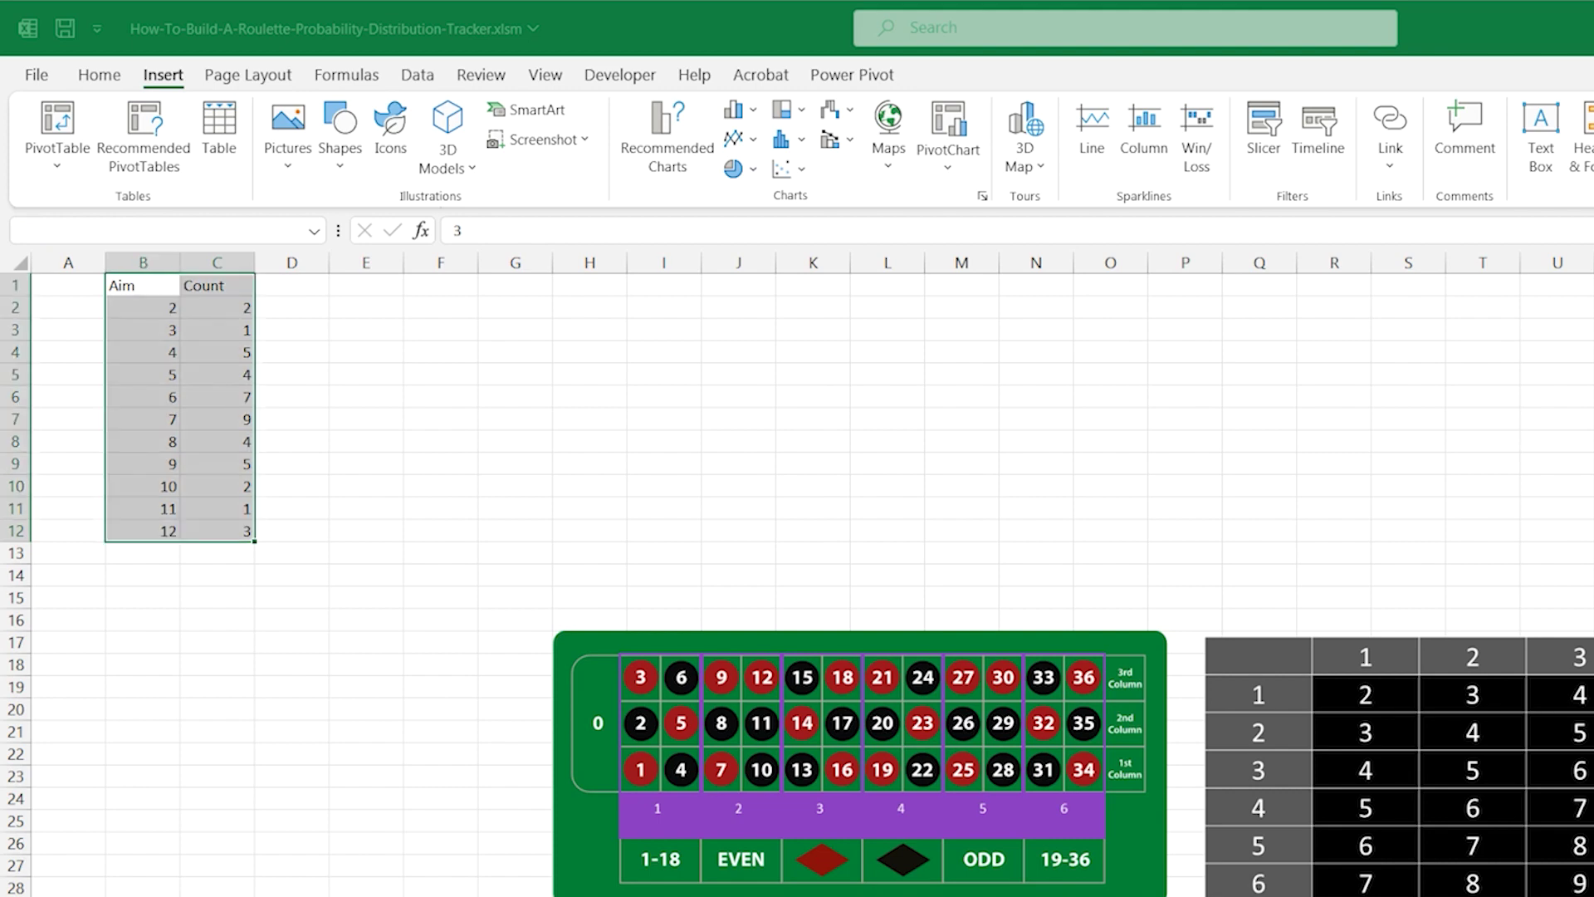
left_click(164, 75)
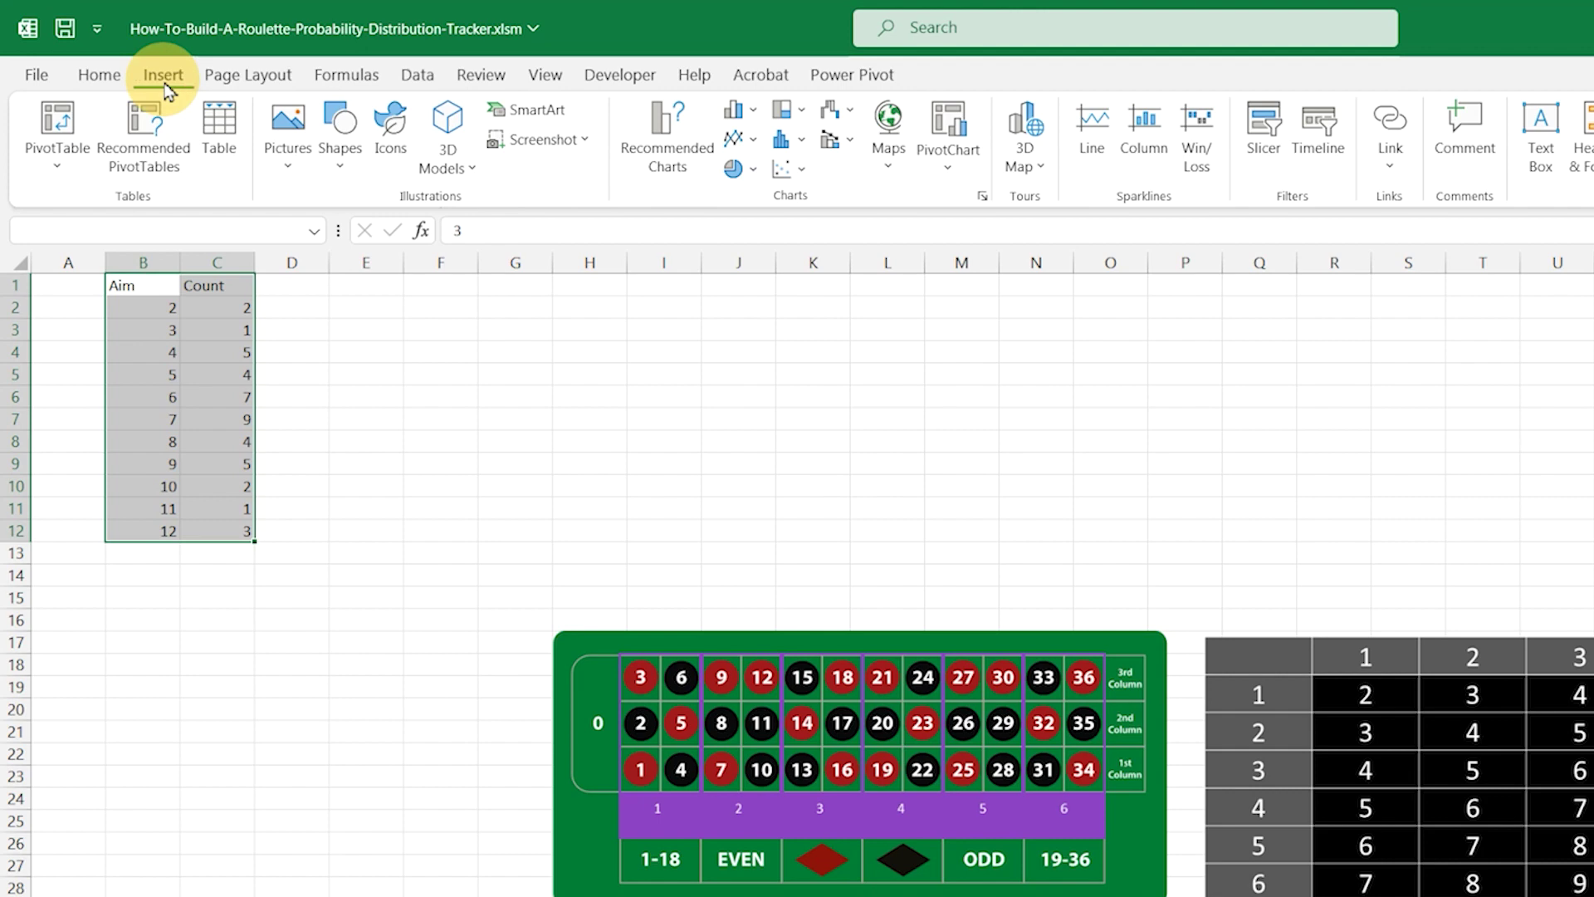
left_click(674, 156)
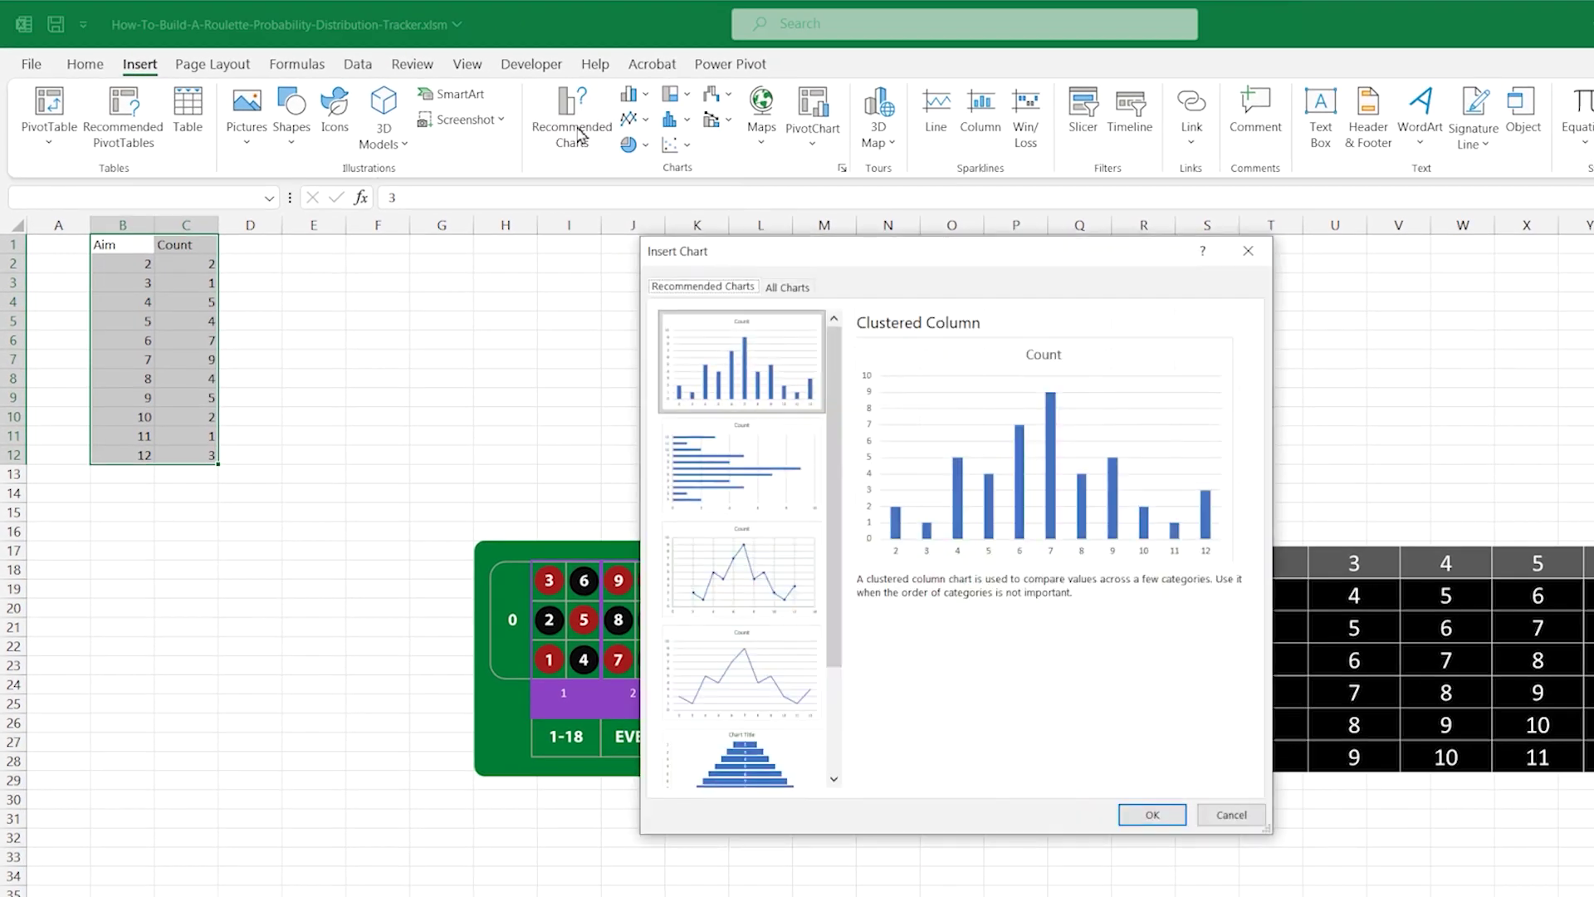
key("Return")
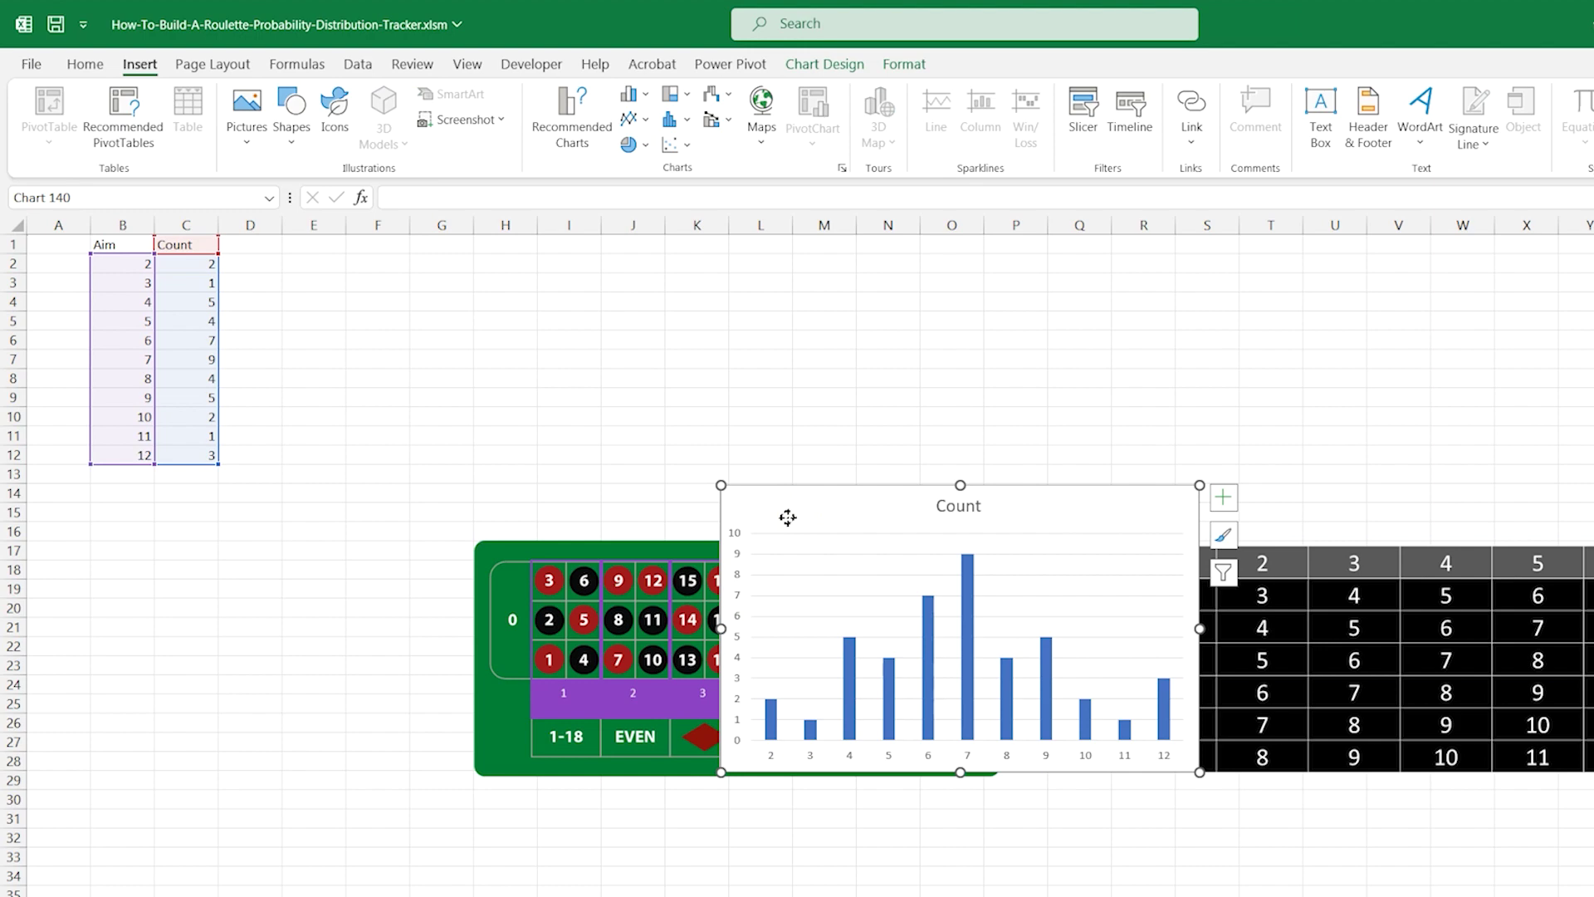
left_click_drag(788, 518, 415, 270)
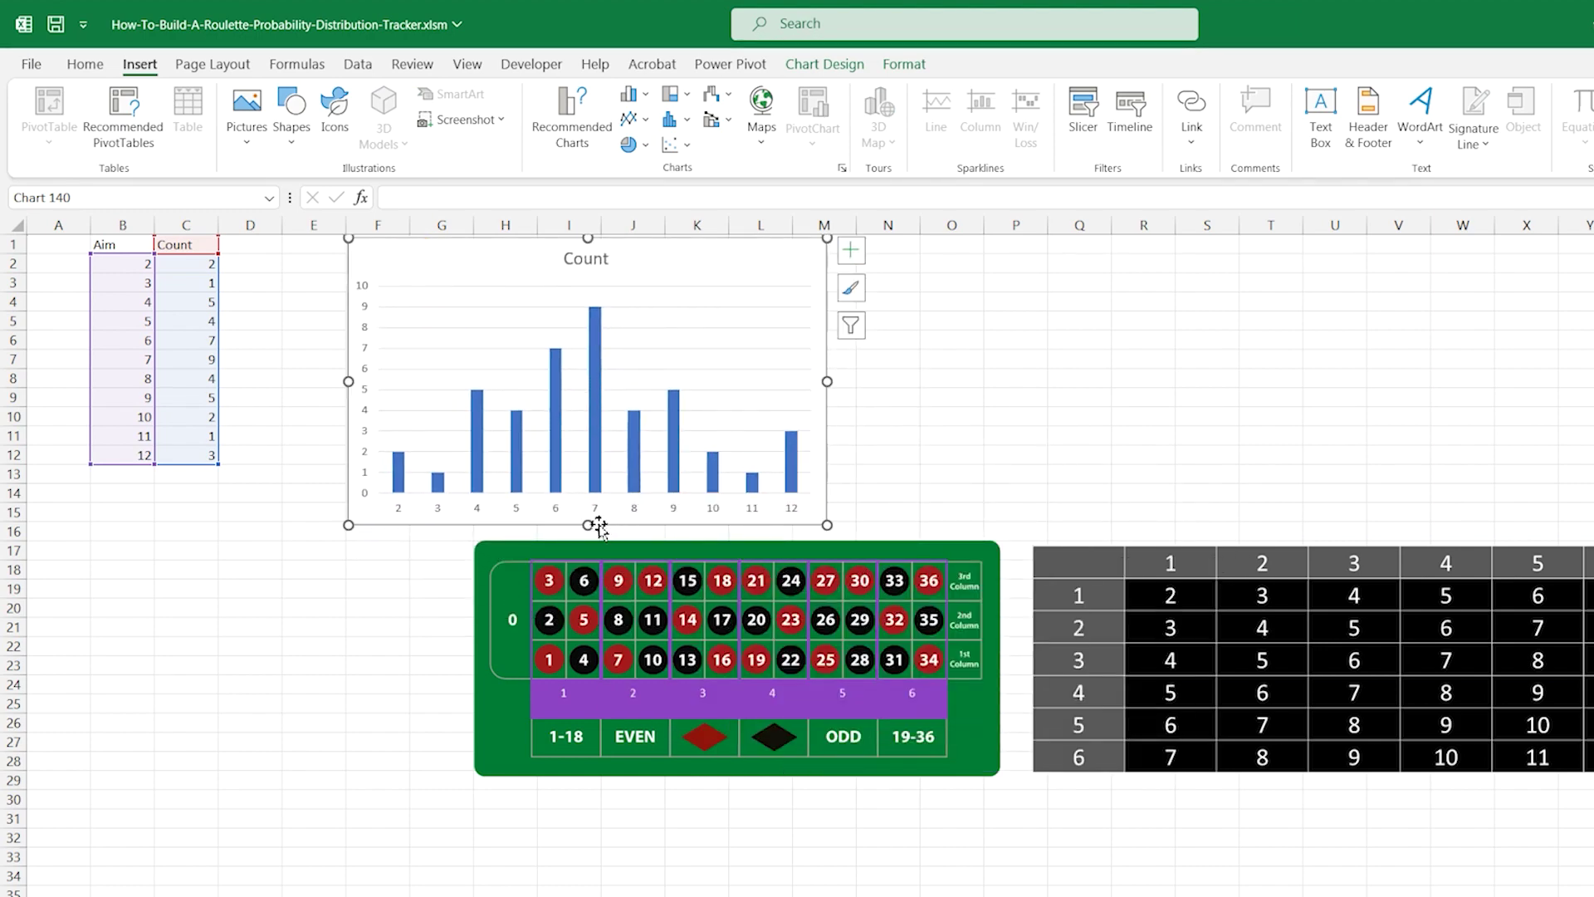
left_click_drag(588, 524, 587, 466)
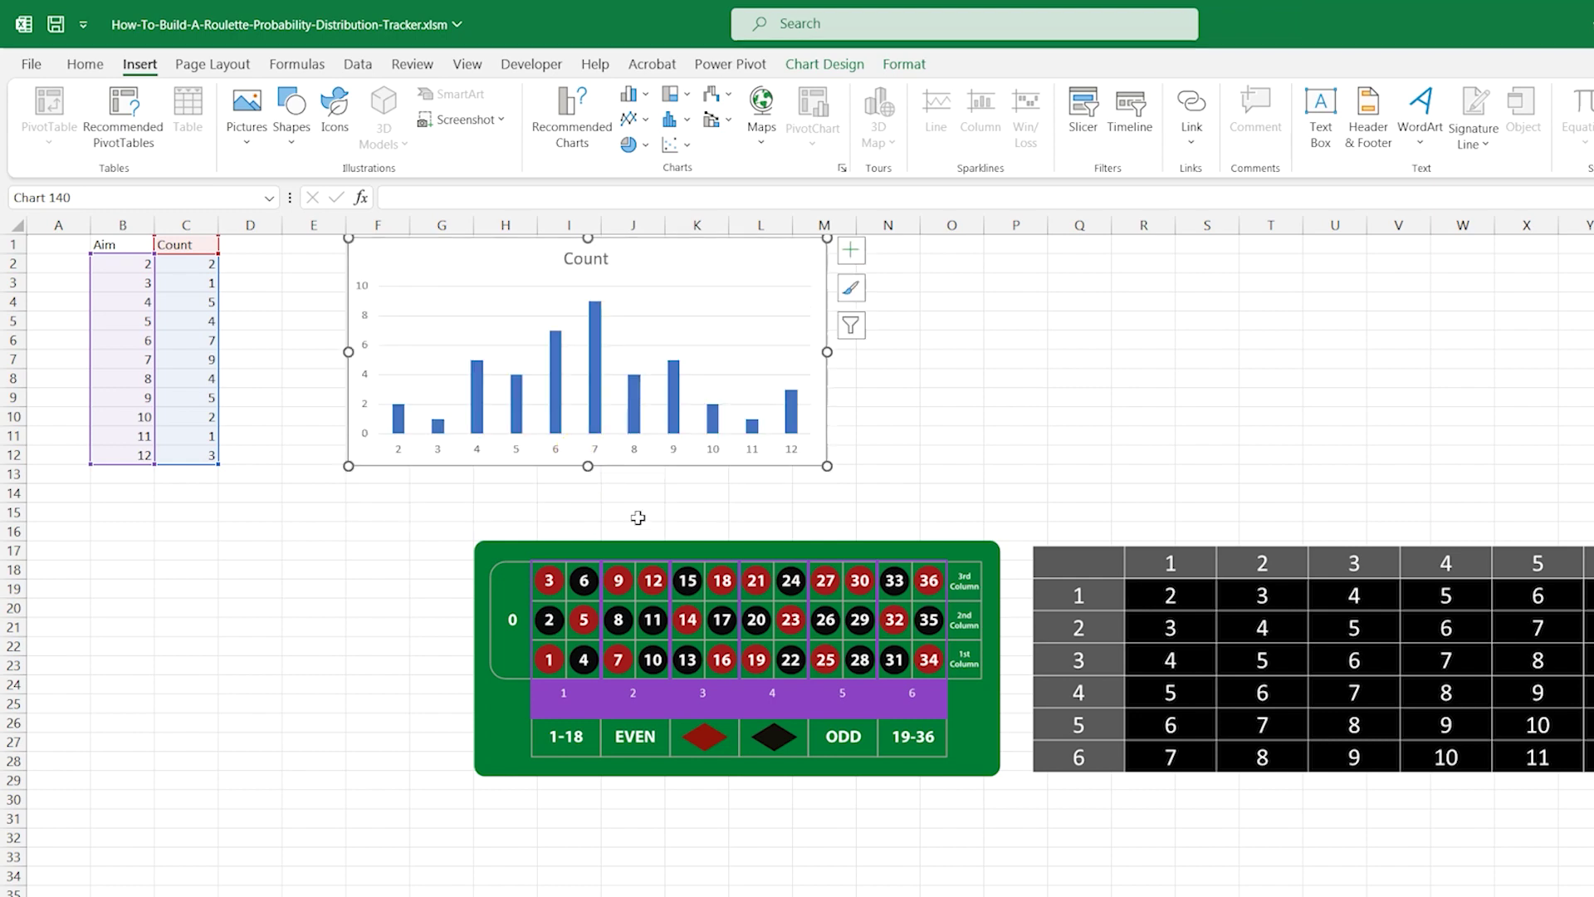
Step: Change the fill of the chart's Count columns to the standard purple
left_click(600, 411)
right_click(597, 402)
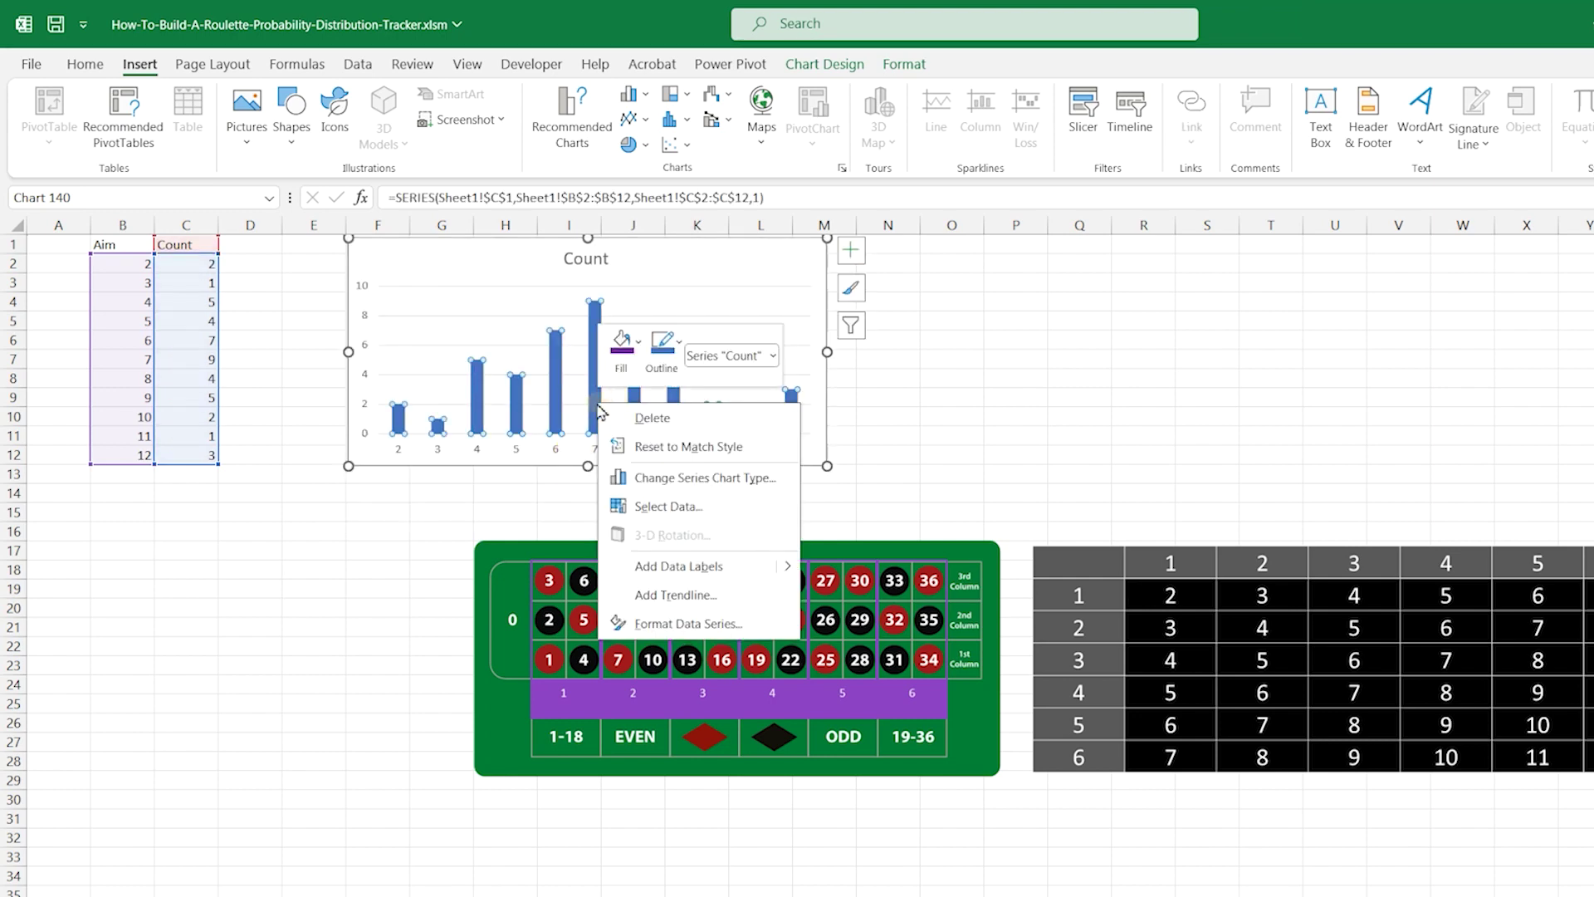
left_click(639, 344)
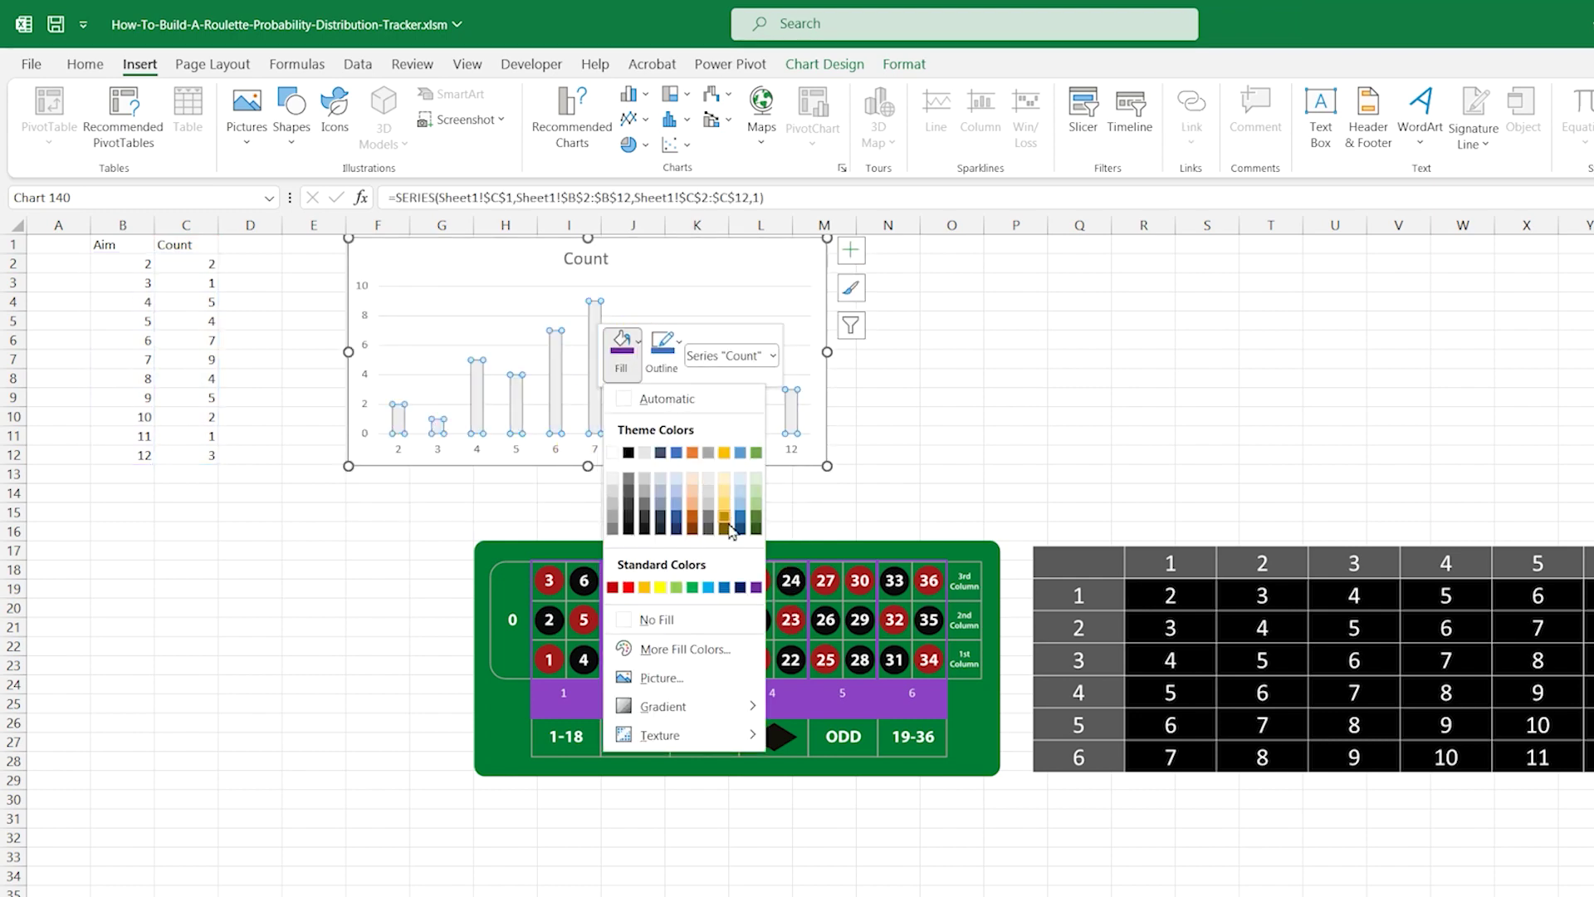
left_click(757, 587)
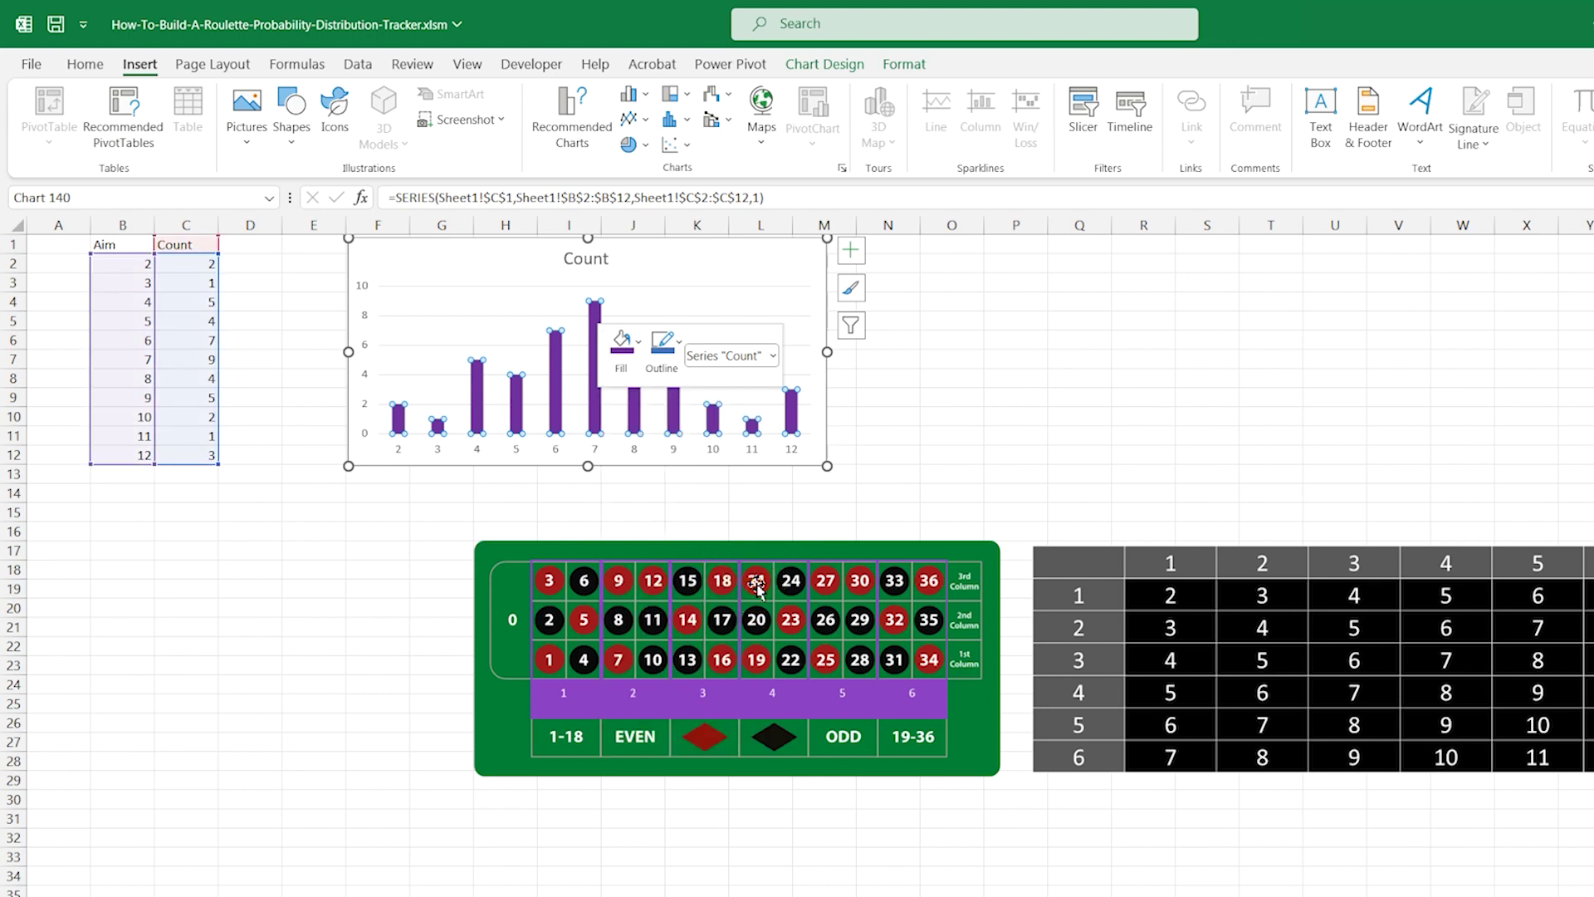
Step: Enter the headers Roulette in B15 and Combined in C15, with Start in C16
left_click(123, 512)
type("Roulette")
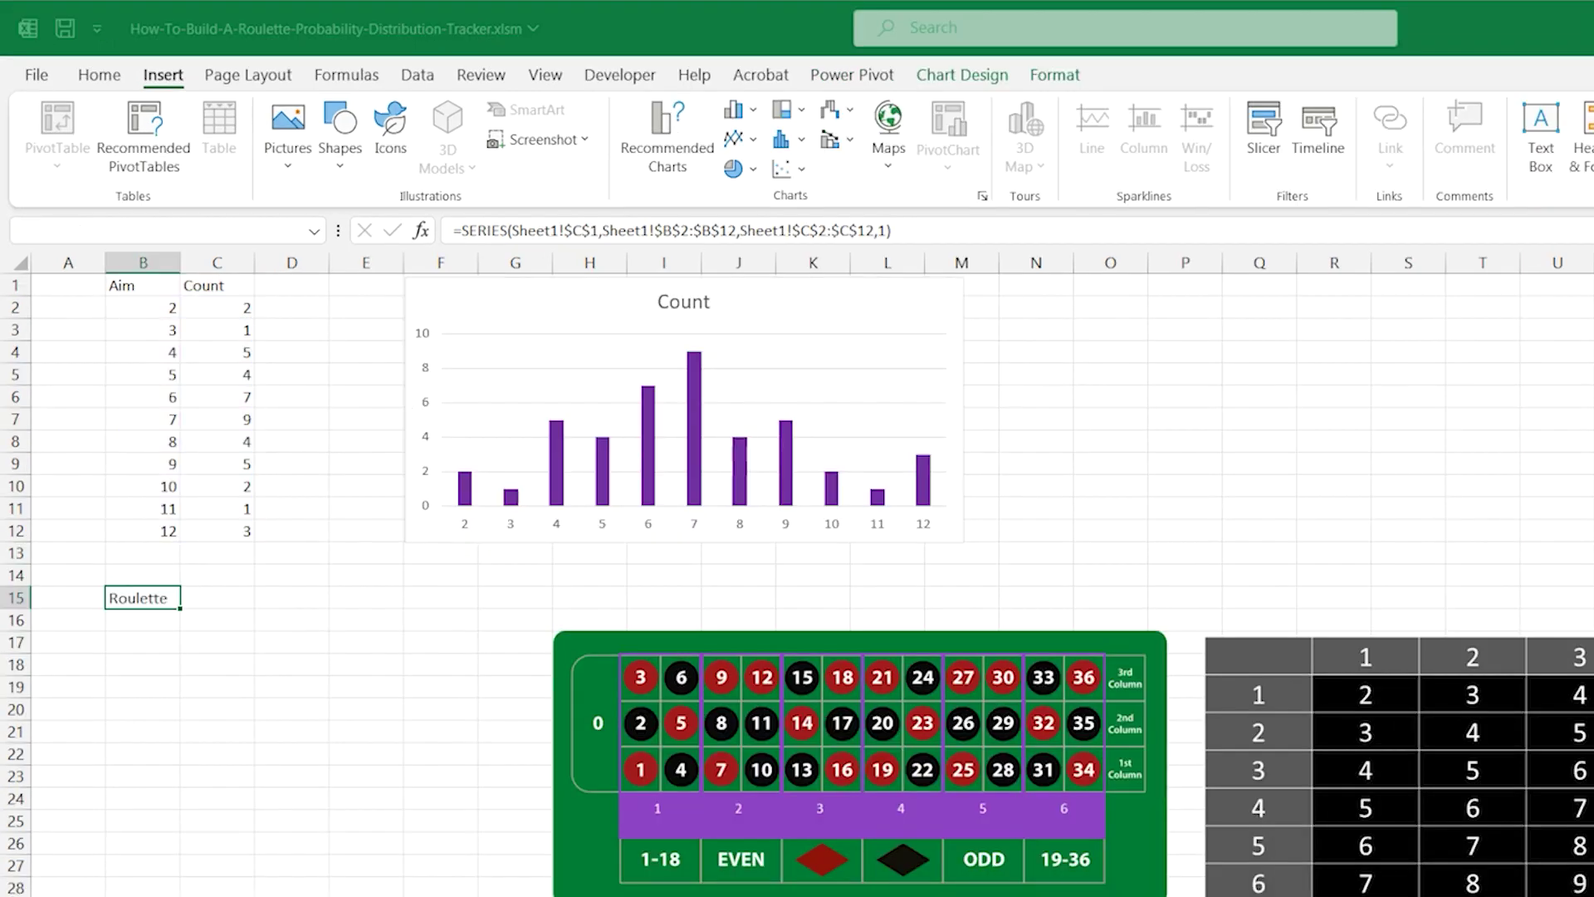
key("Tab")
type("Combine")
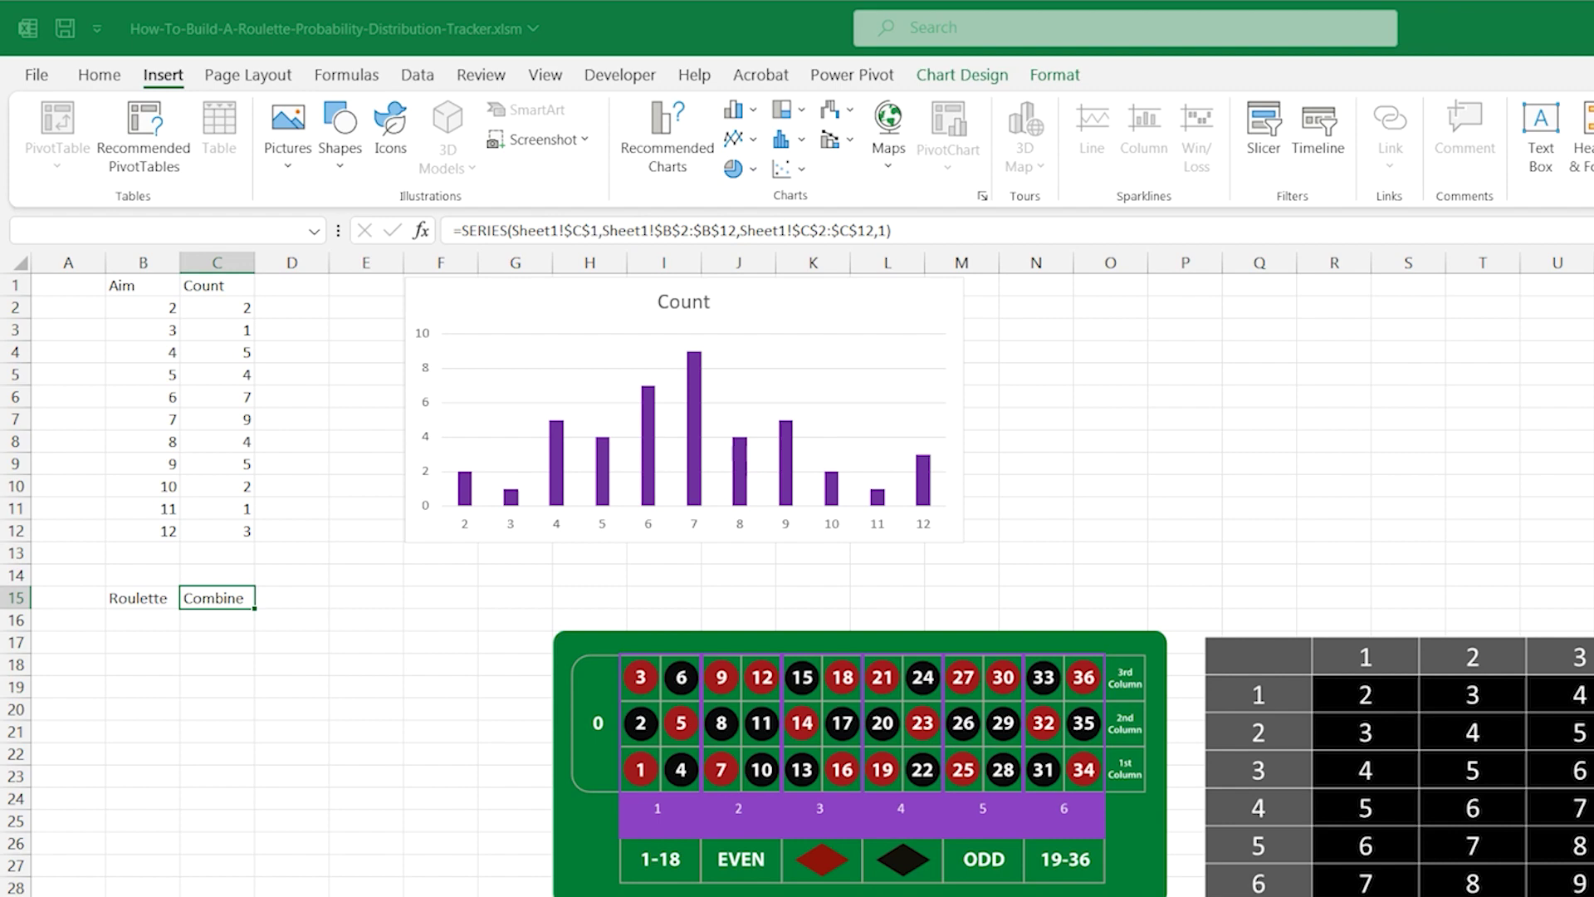
type("d")
key("Return")
type("Start")
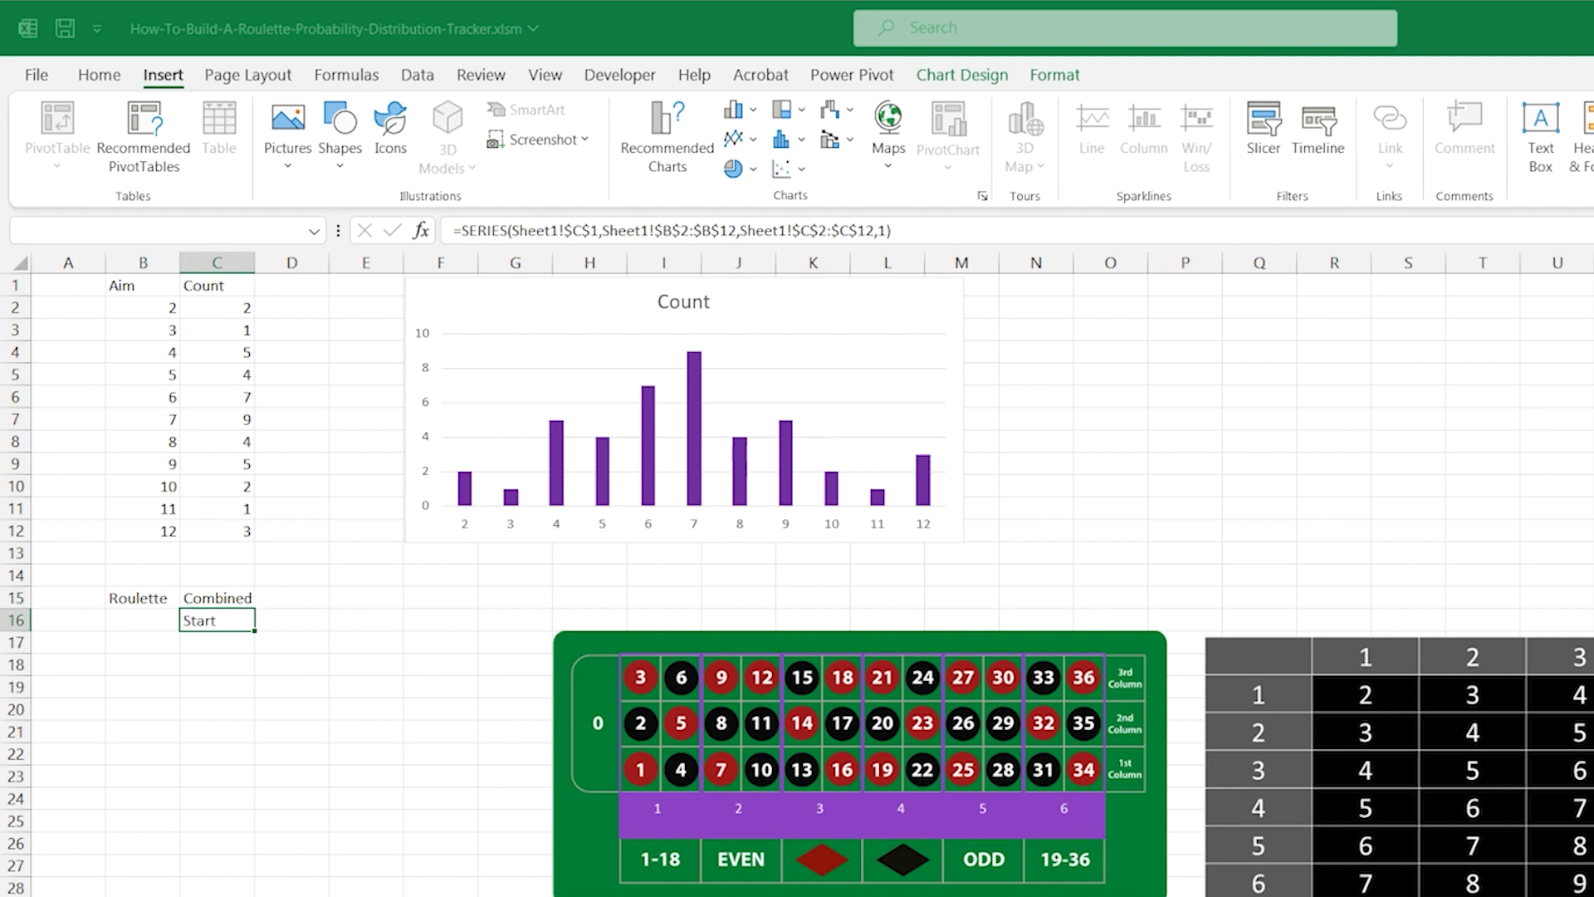
Step: Shade the Roulette entry cells light green from B16 down to B70
left_click(165, 620)
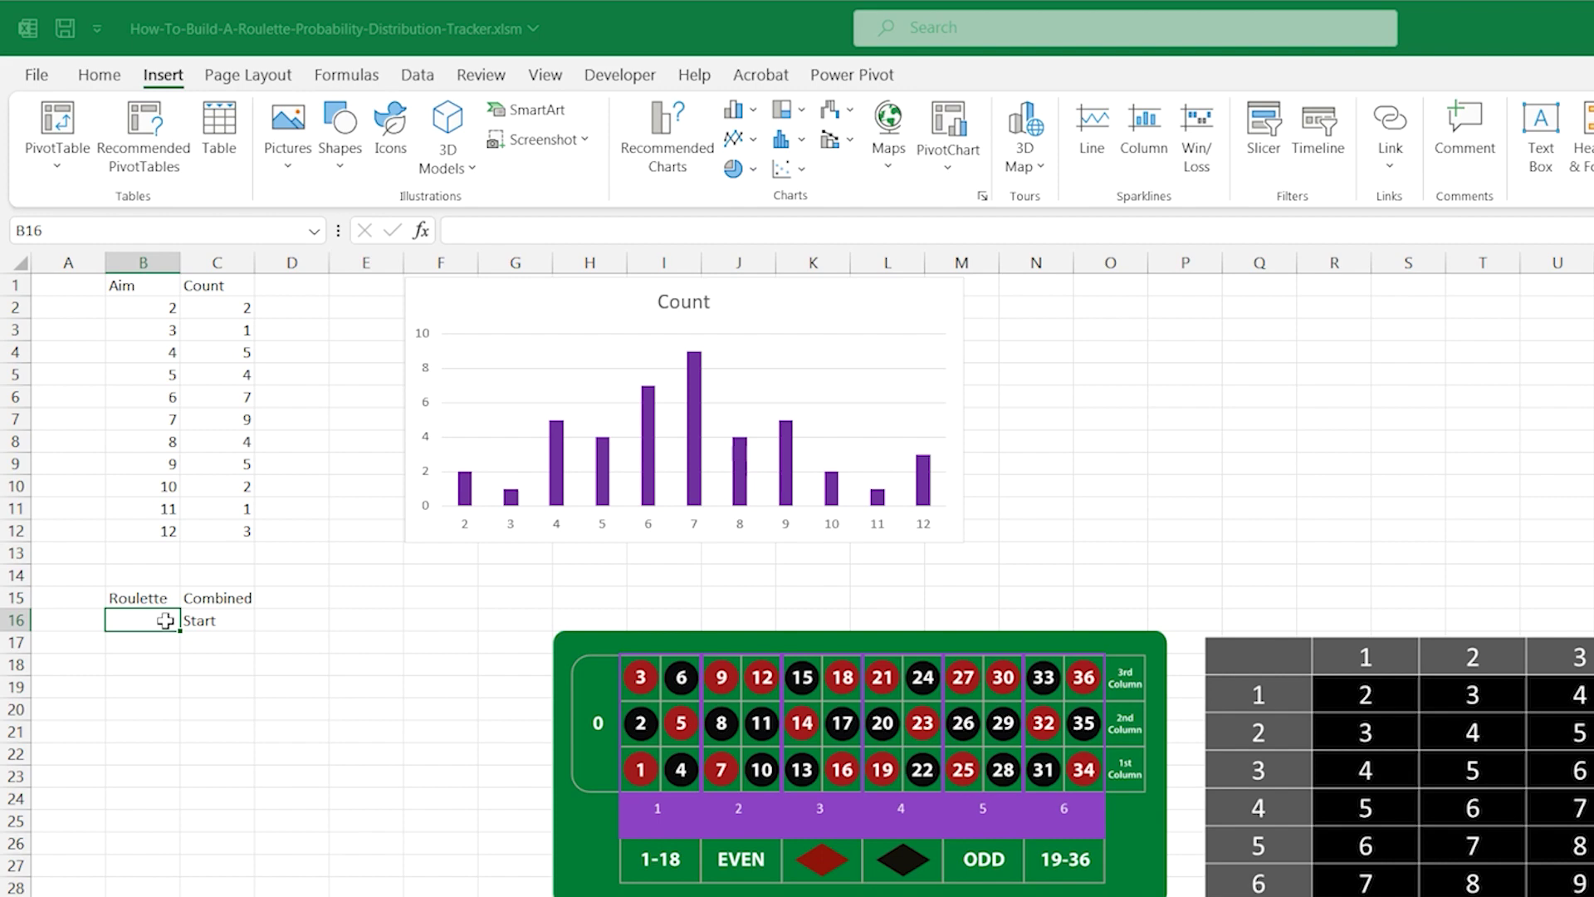
right_click(165, 621)
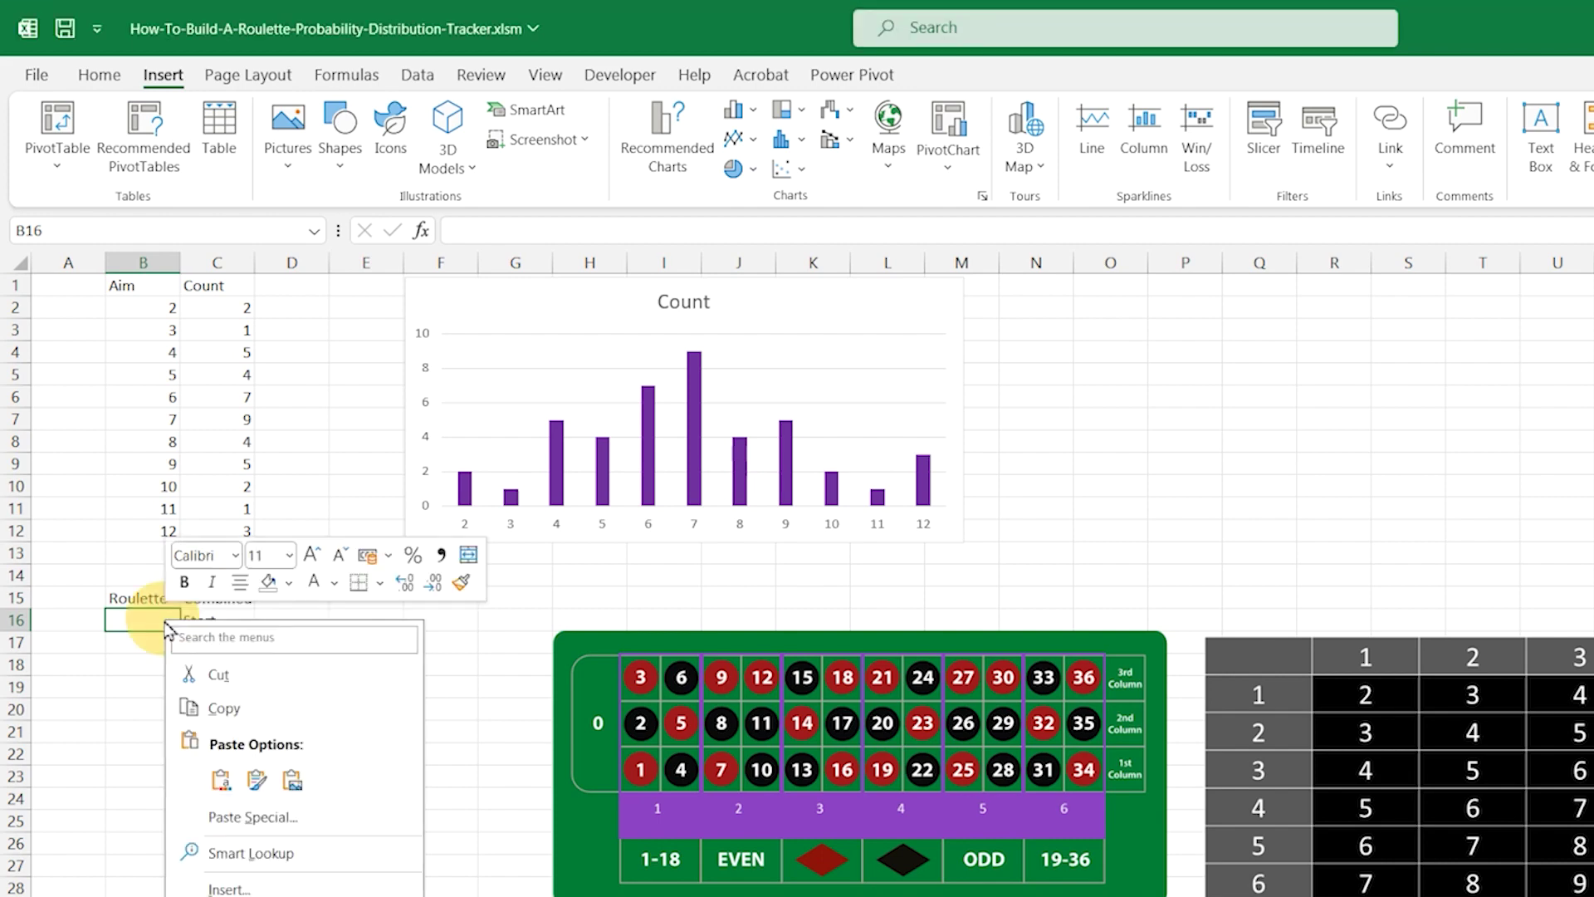
left_click(289, 582)
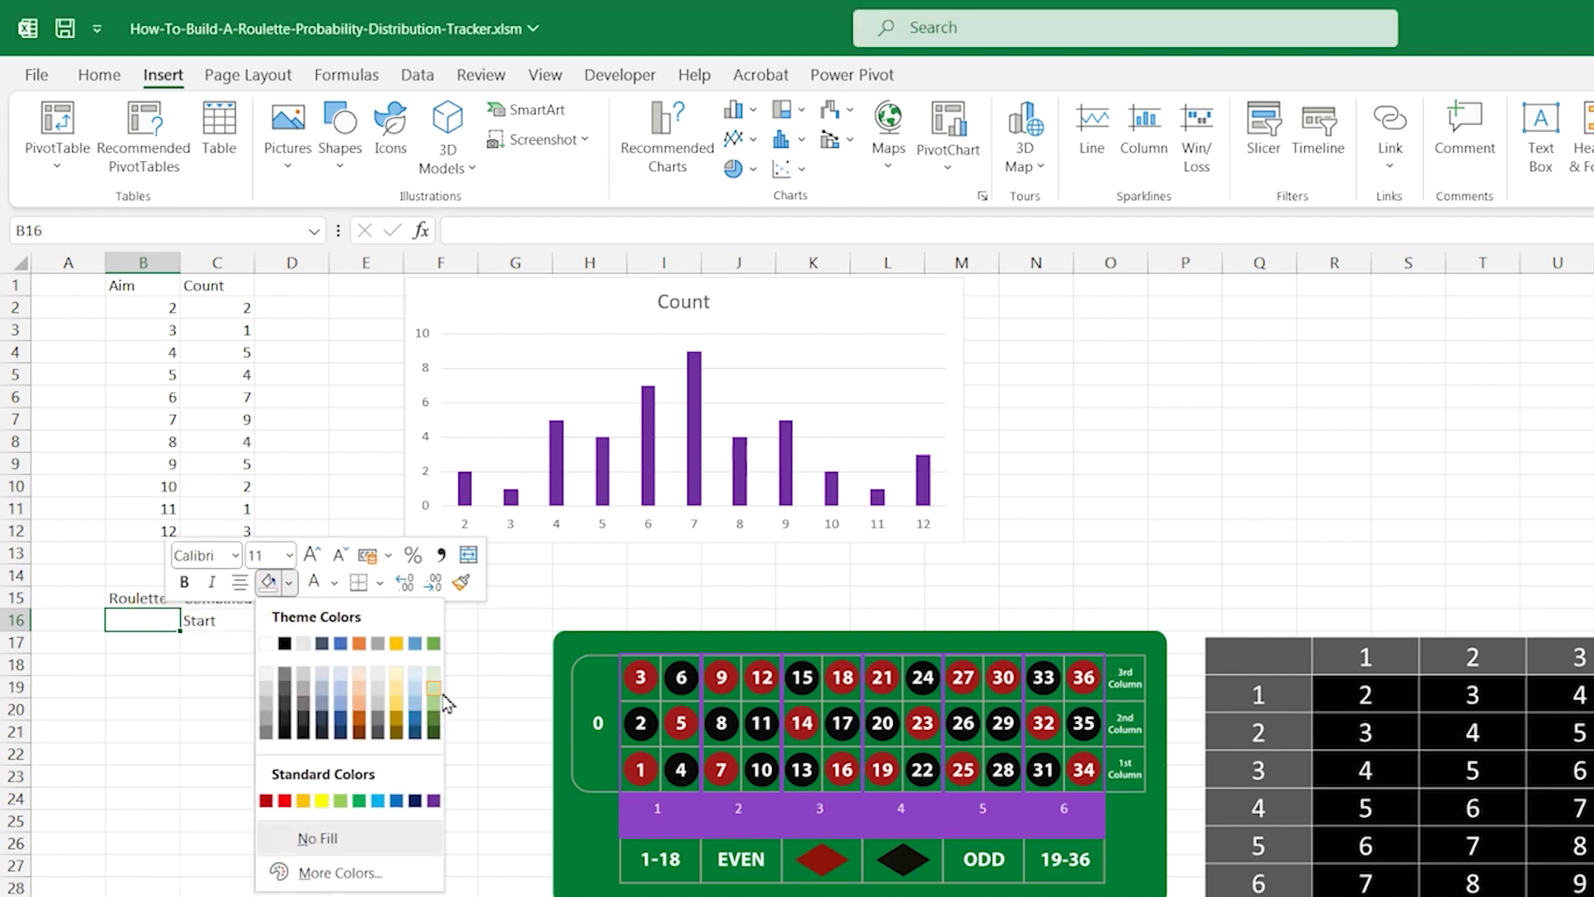
left_click(437, 691)
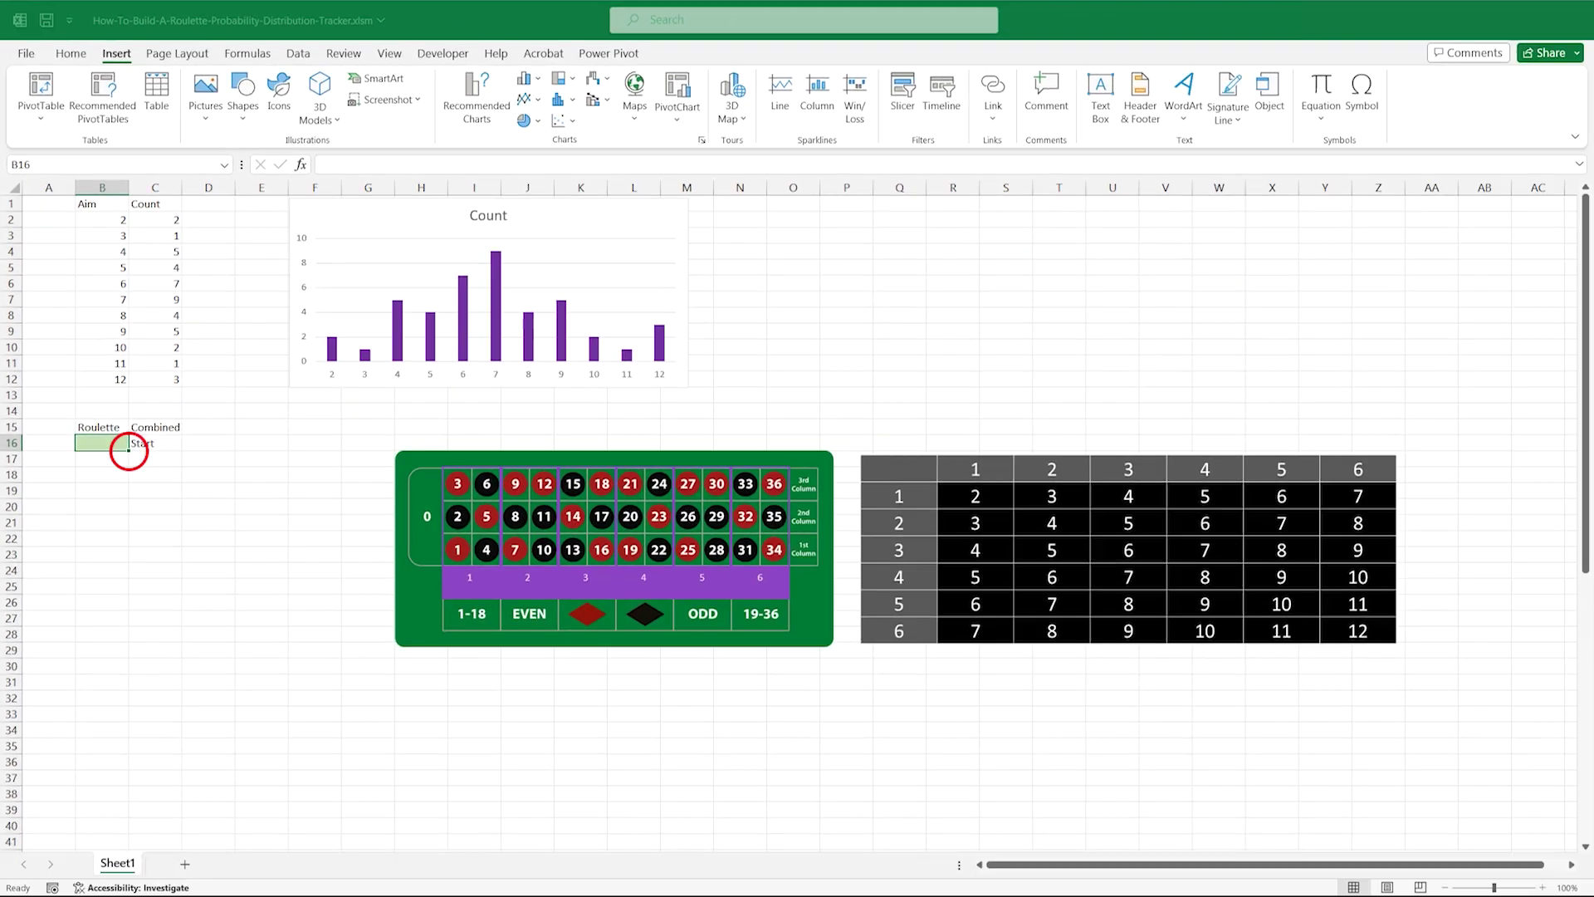
scroll(127, 448, "down", 12)
left_click_drag(129, 453, 129, 753)
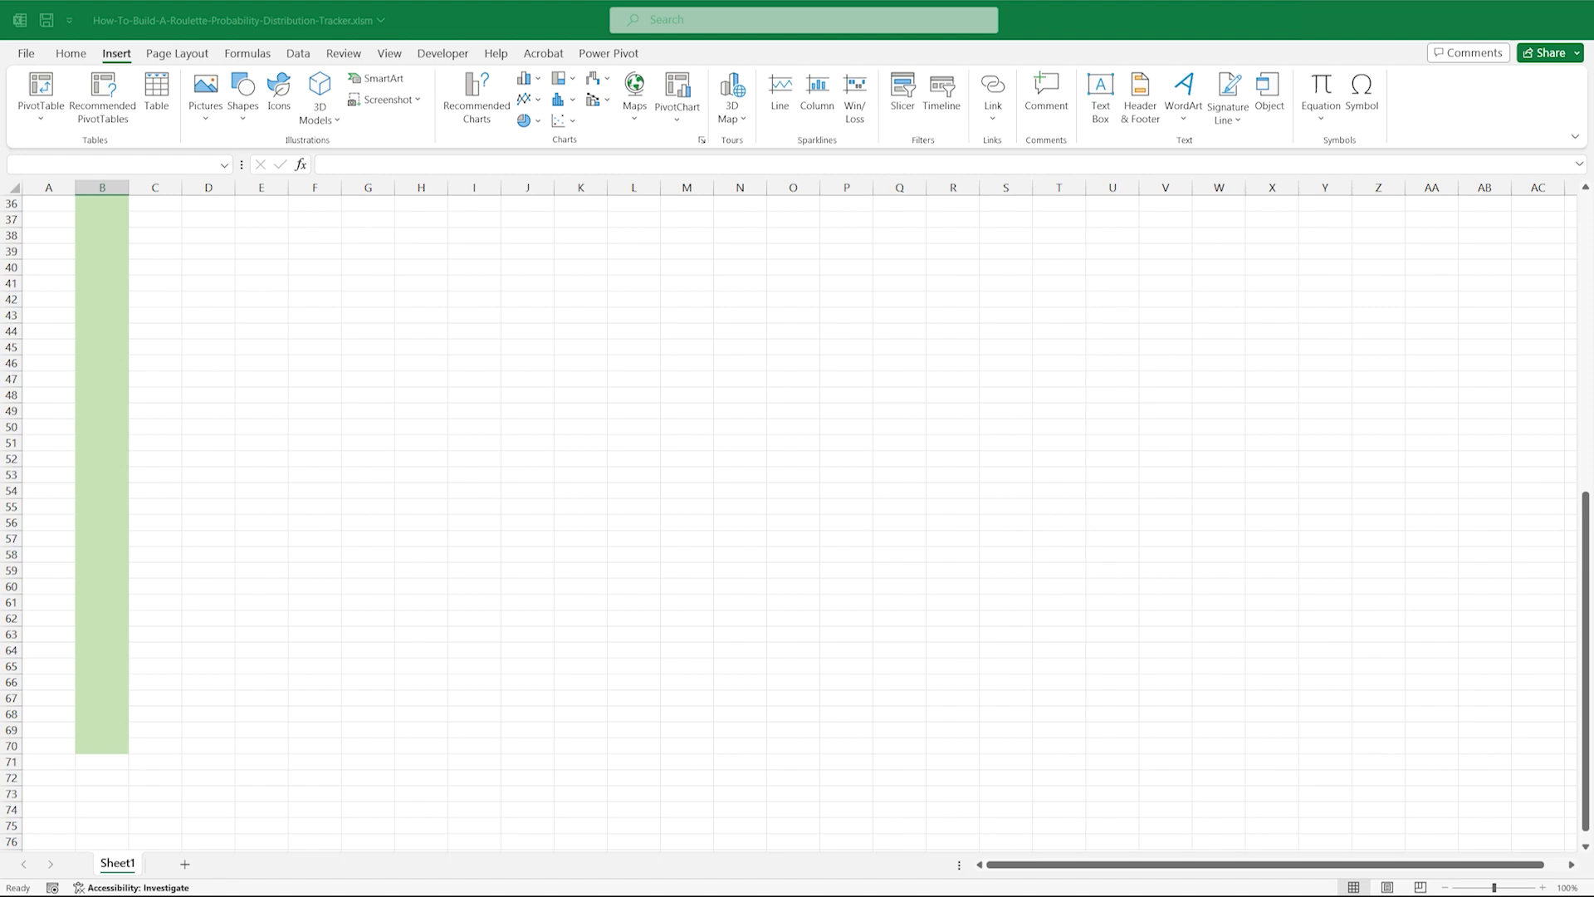
scroll(798, 521, "up", 12)
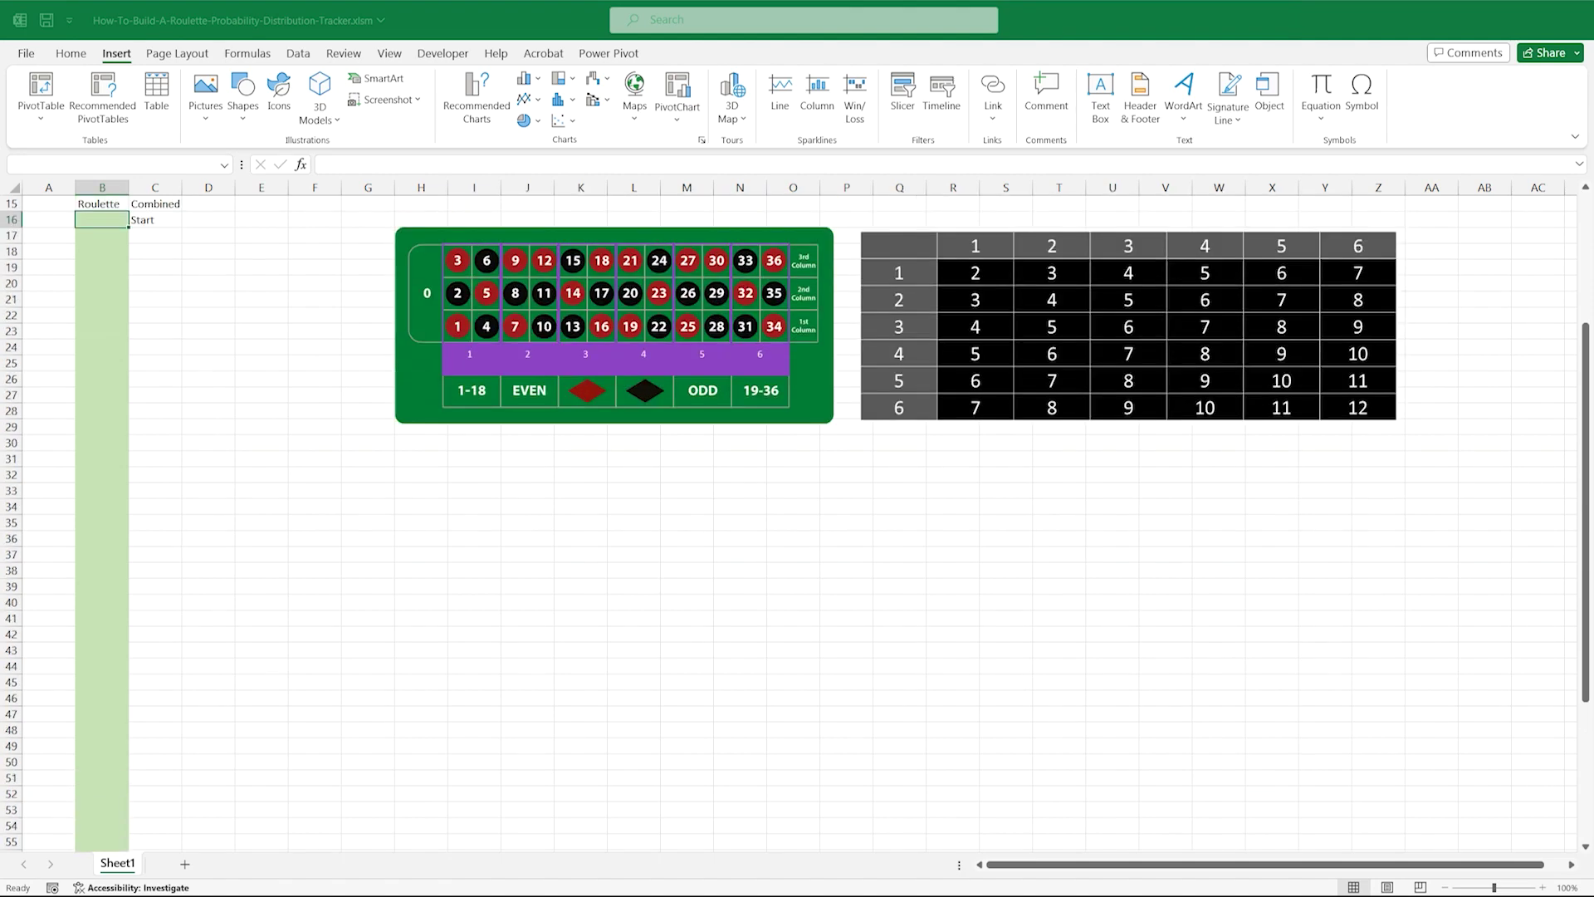
Step: Freeze the panes above row 16 and check that the upper rows stay in place while scrolling
left_click(49, 441)
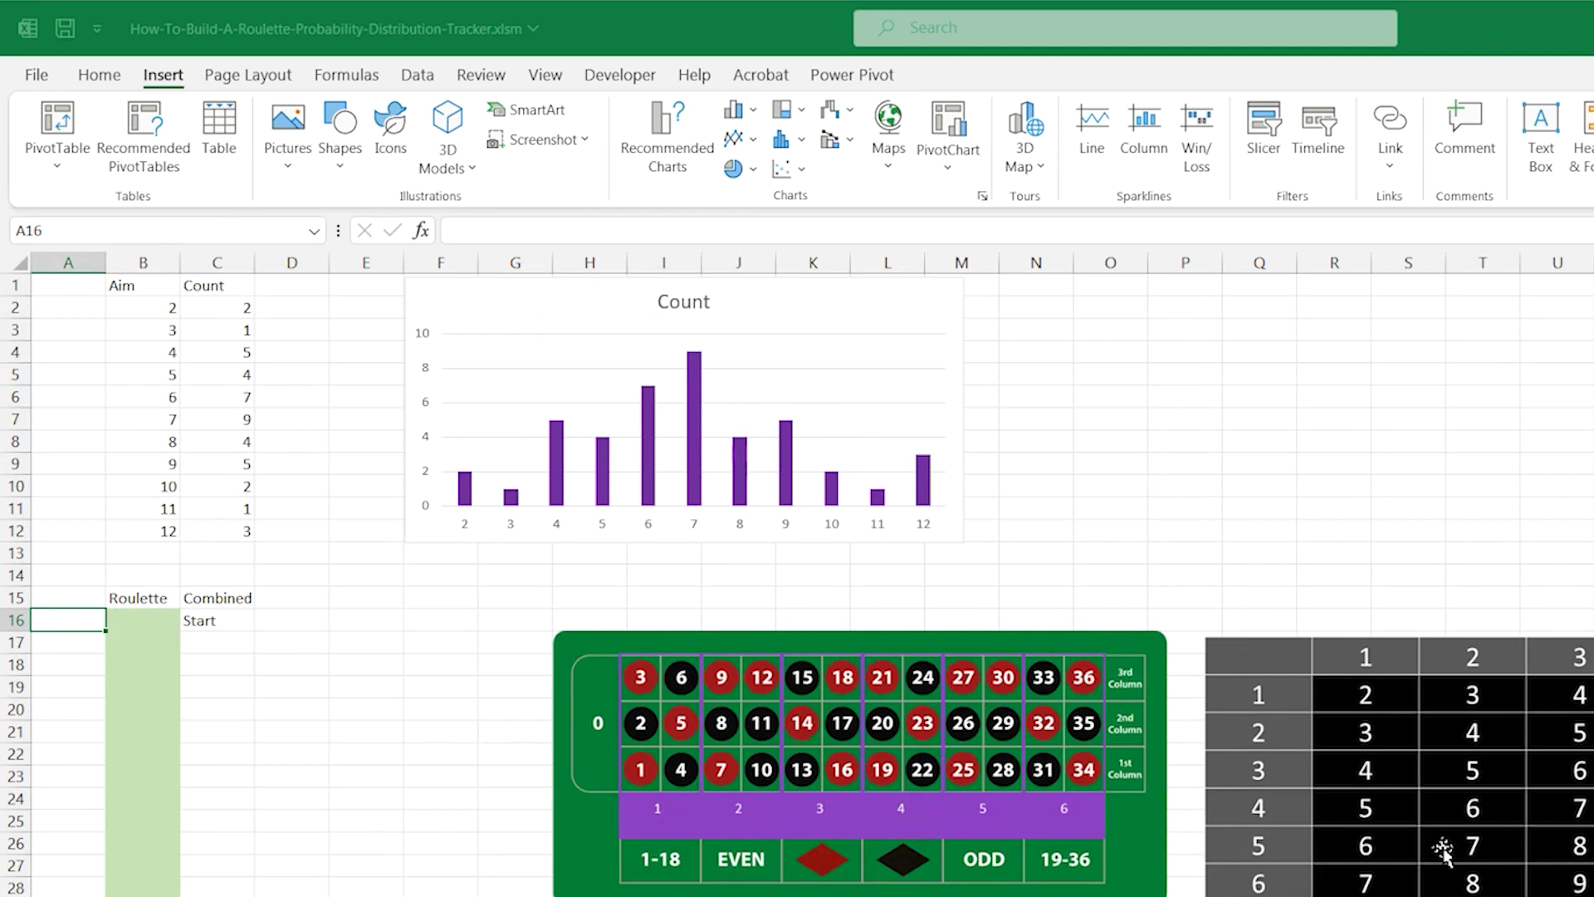
left_click(546, 76)
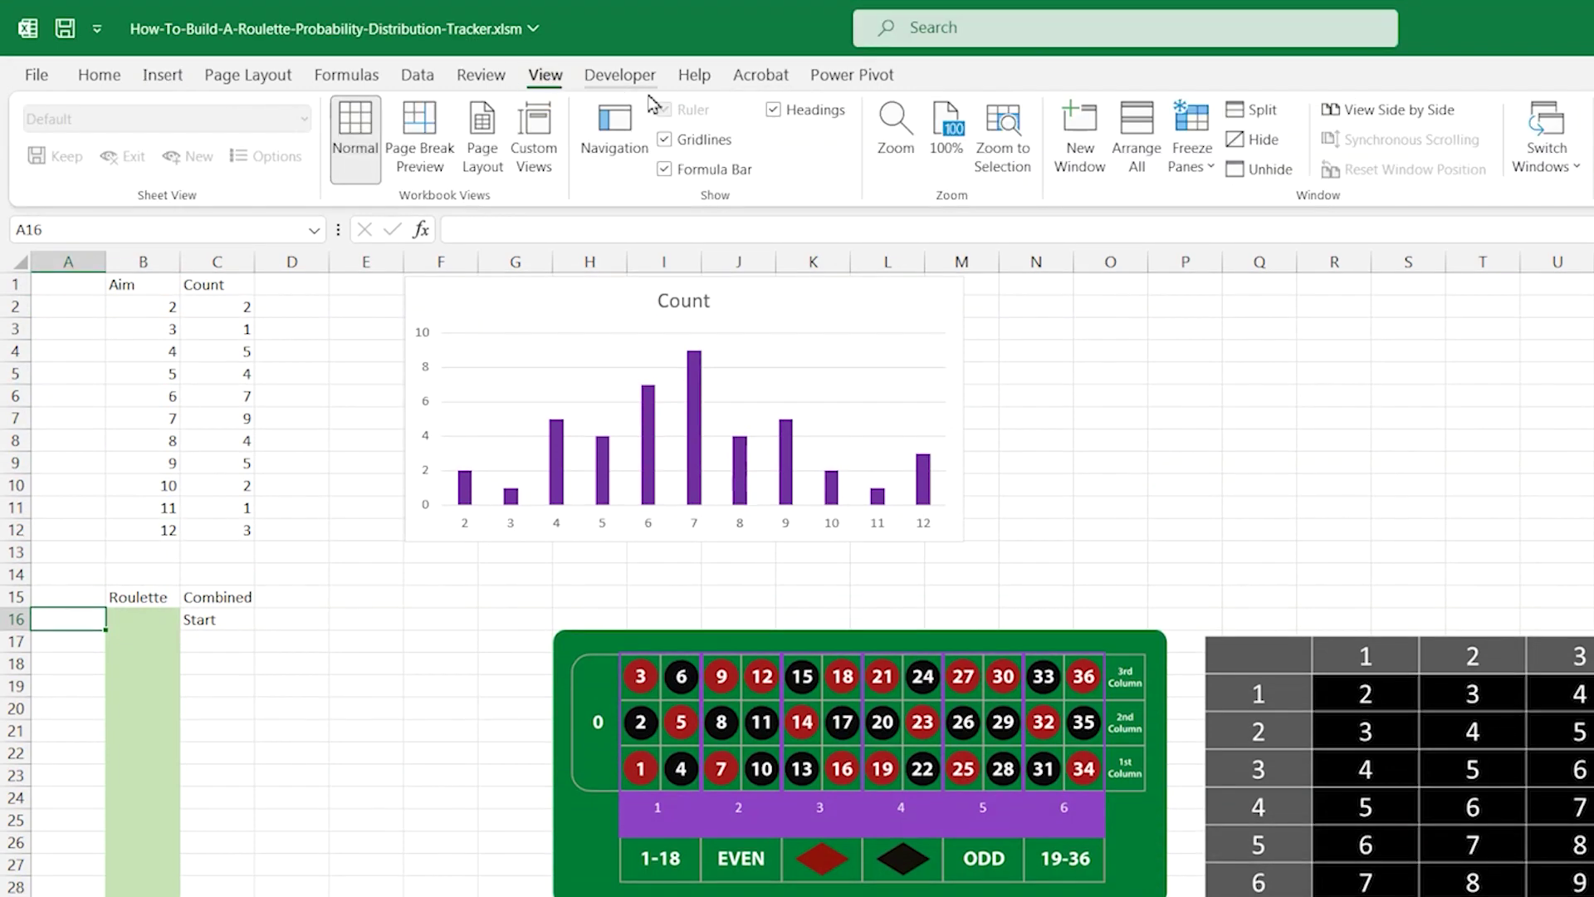
left_click(1202, 170)
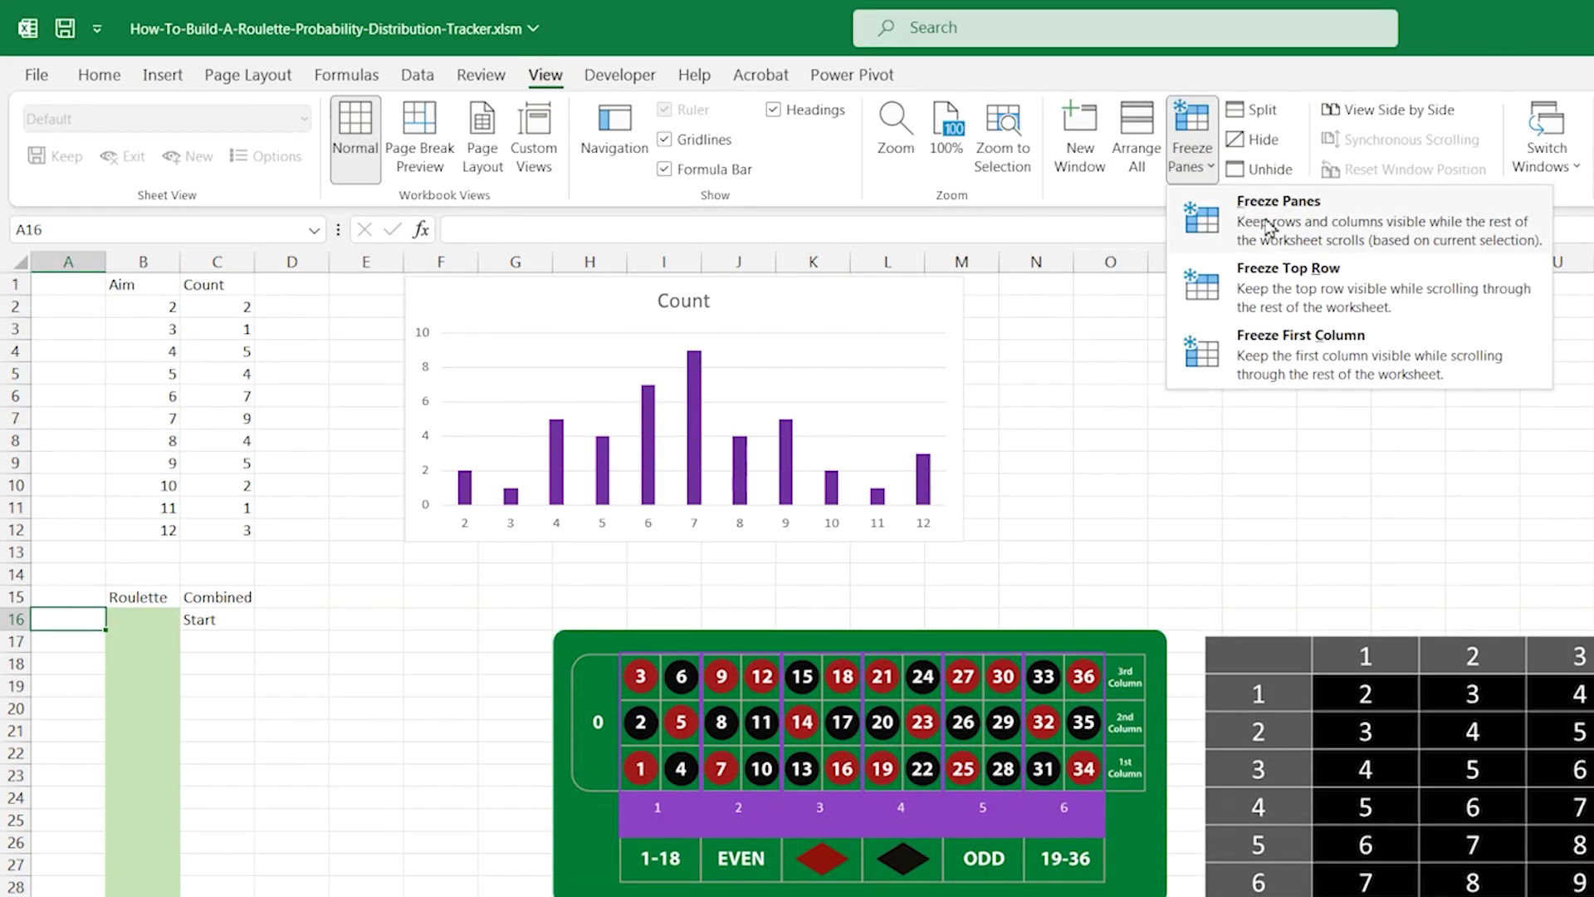
left_click(1274, 225)
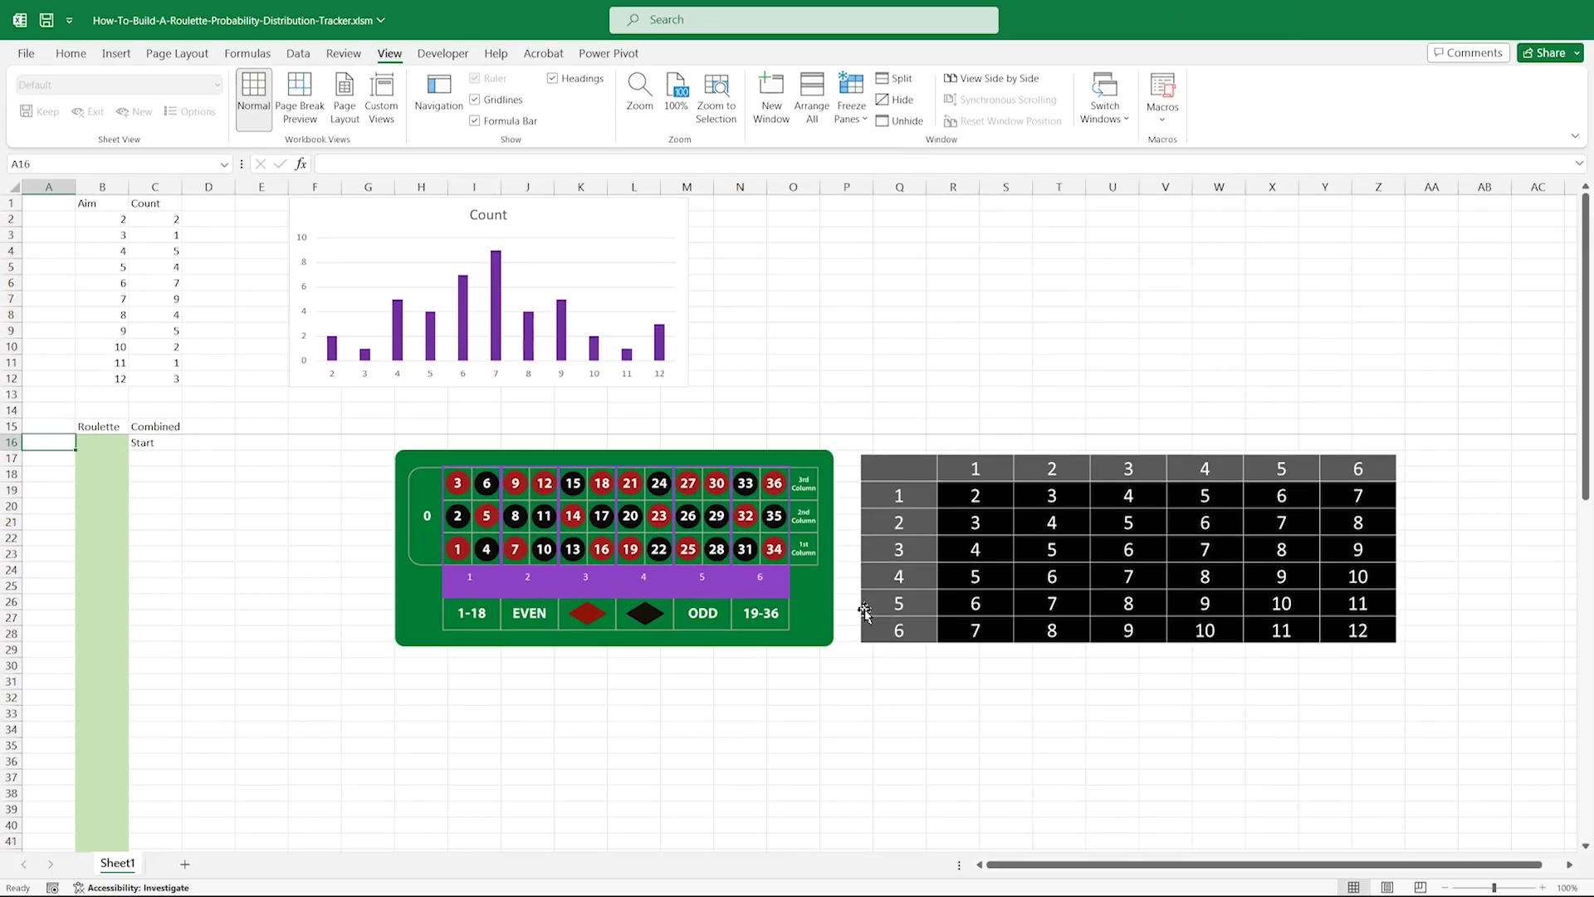
scroll(865, 613, "down", 6)
scroll(865, 613, "up", 6)
scroll(868, 615, "down", 5)
scroll(875, 618, "up", 5)
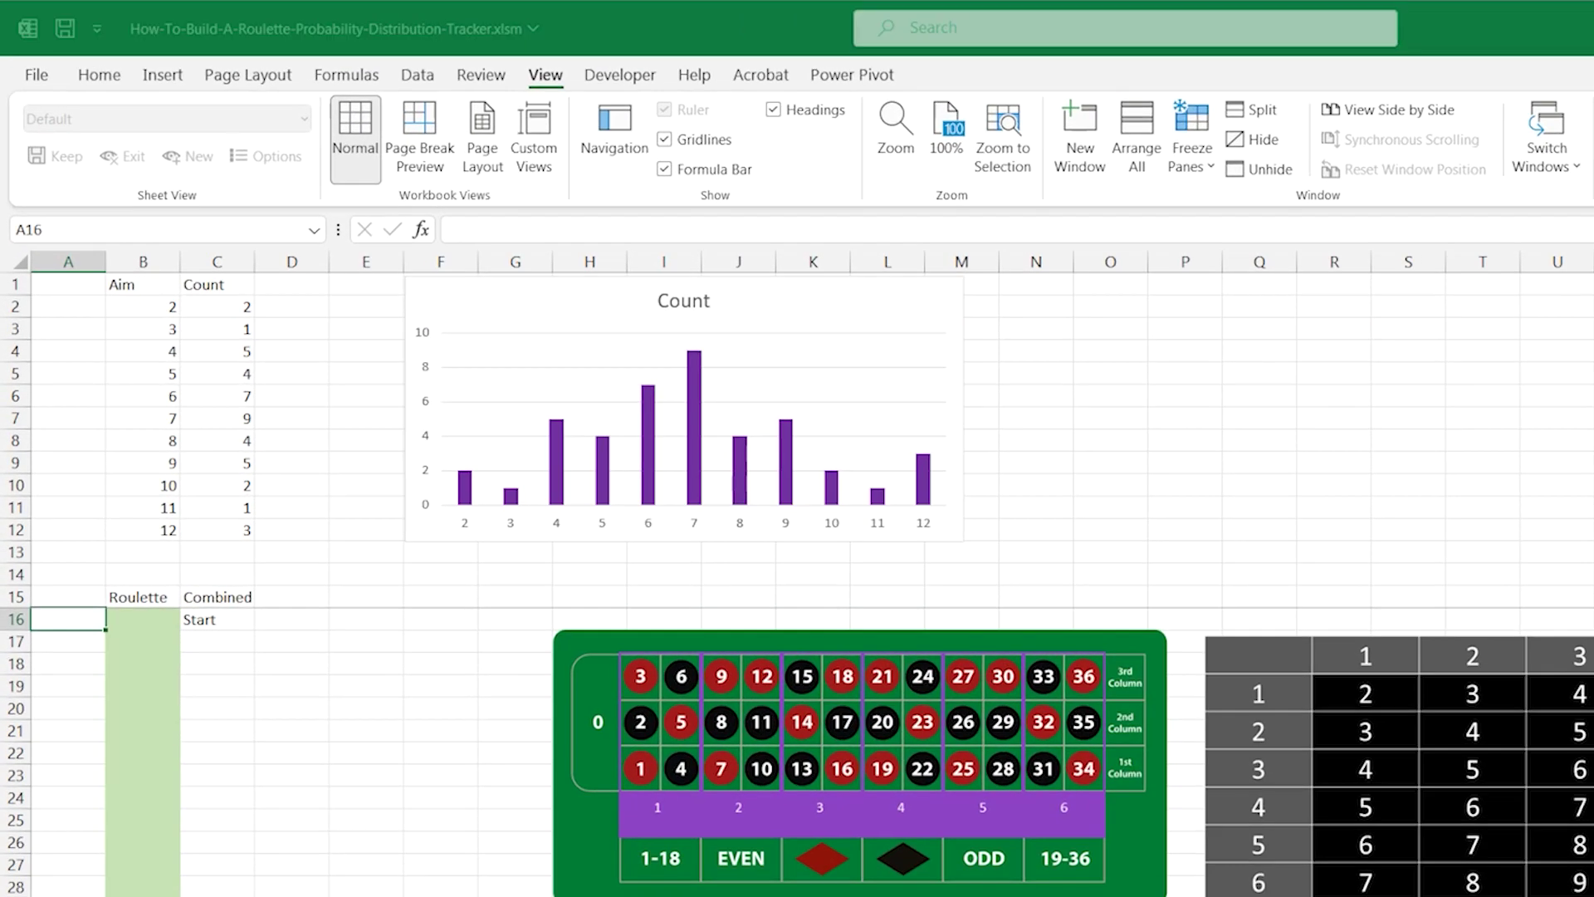
Step: Enter the formula =IF(AND(B16>0,B17>0),B16+B17,0) in C17 of the Combined column
left_click(154, 457)
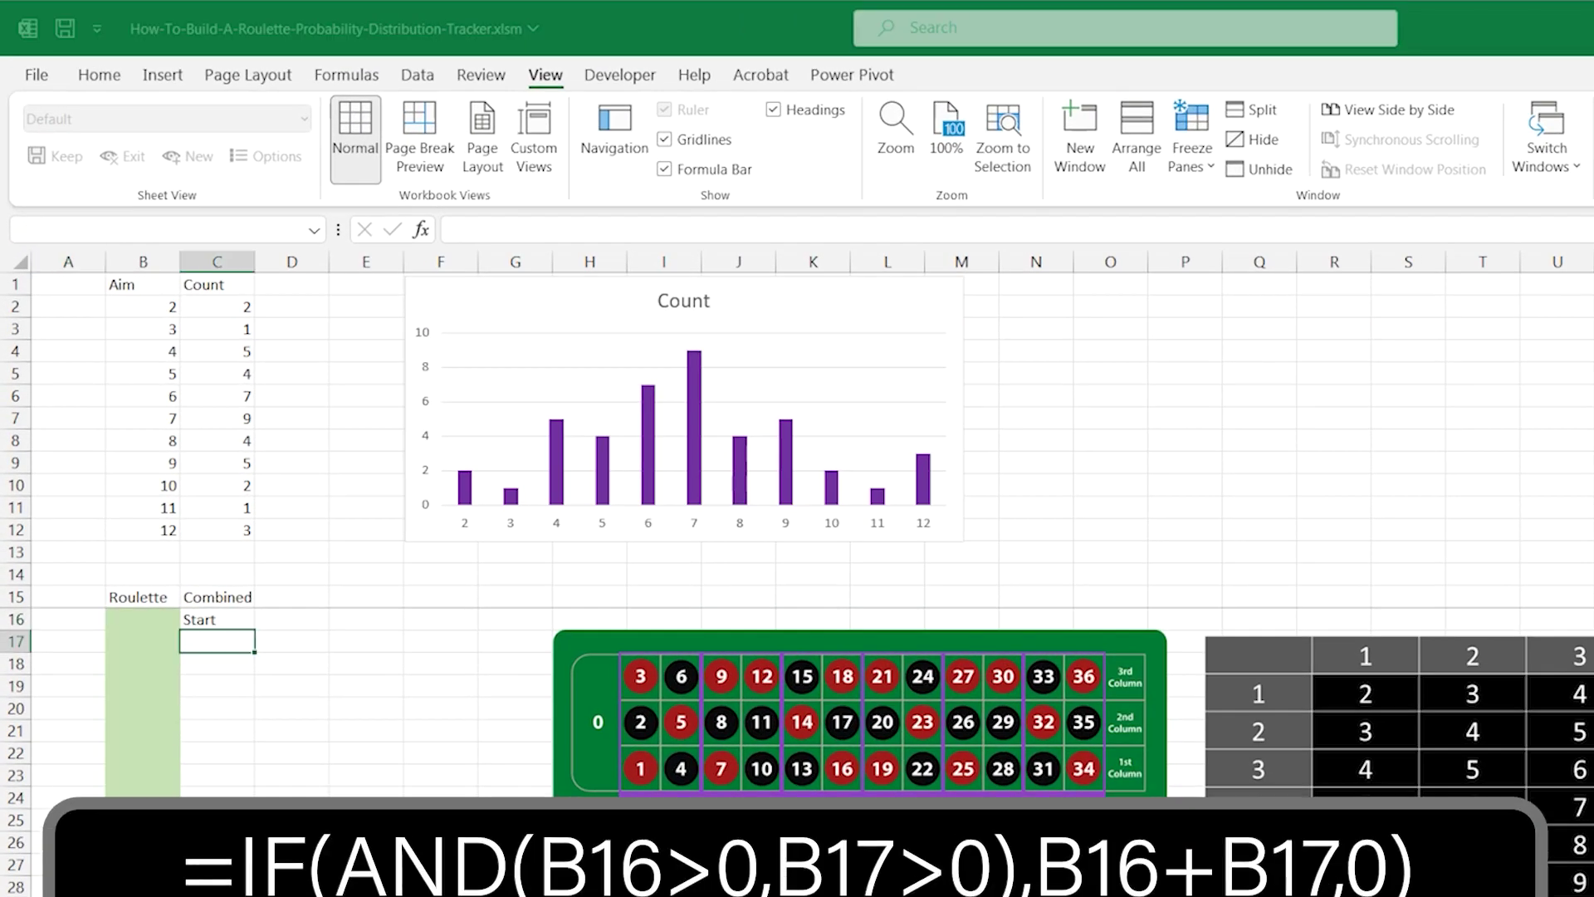
type("=IF(AND")
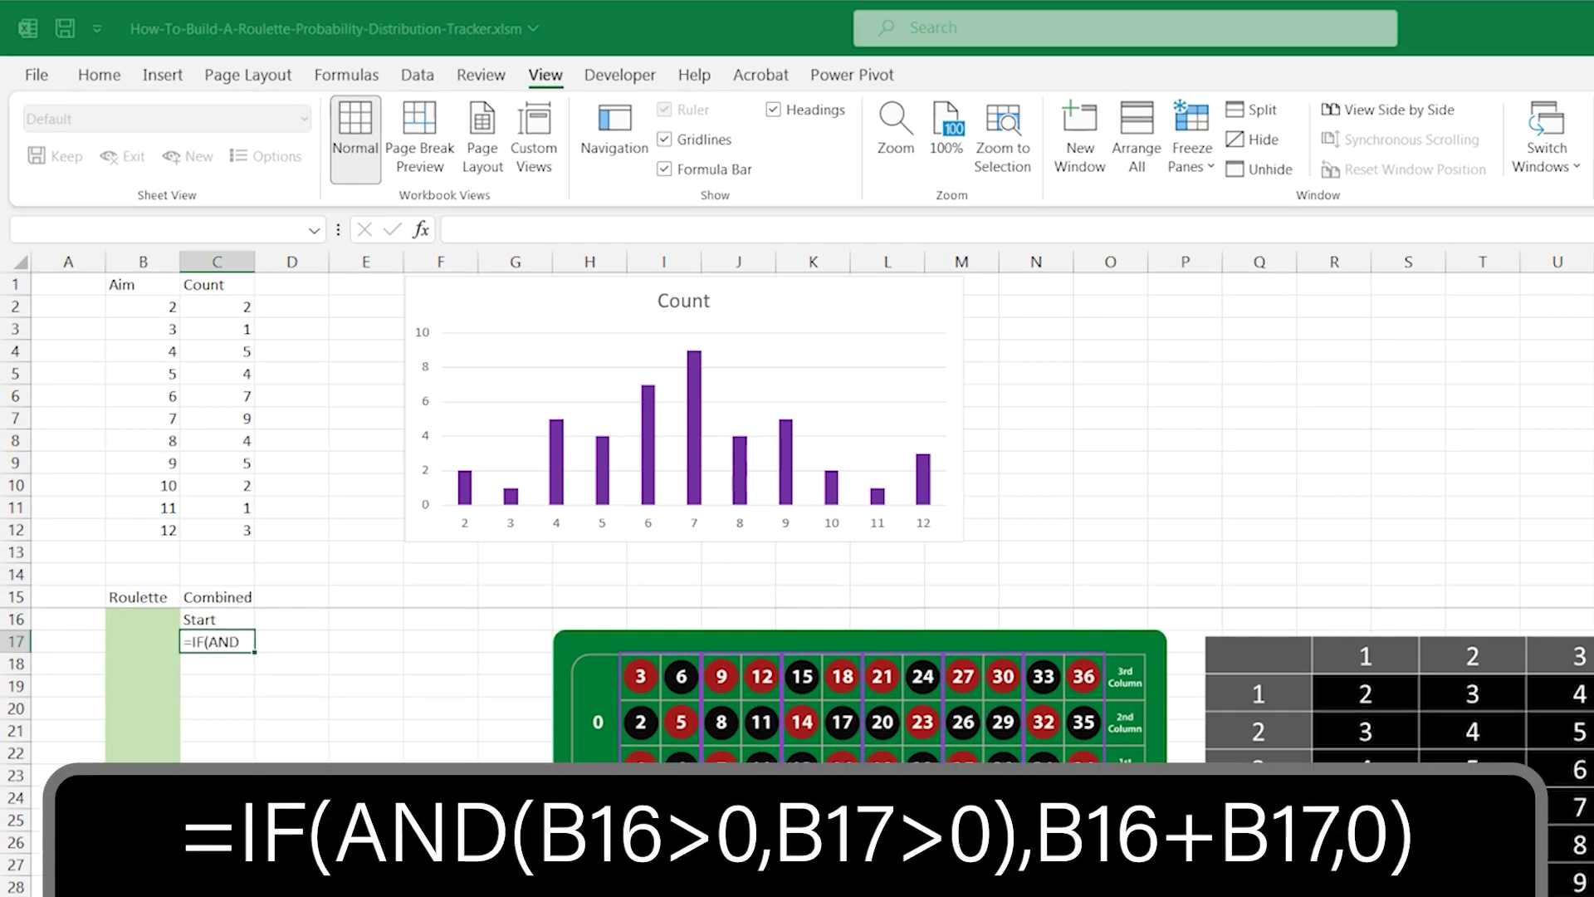
type("(B16>0,B17>0),B16+B17,0")
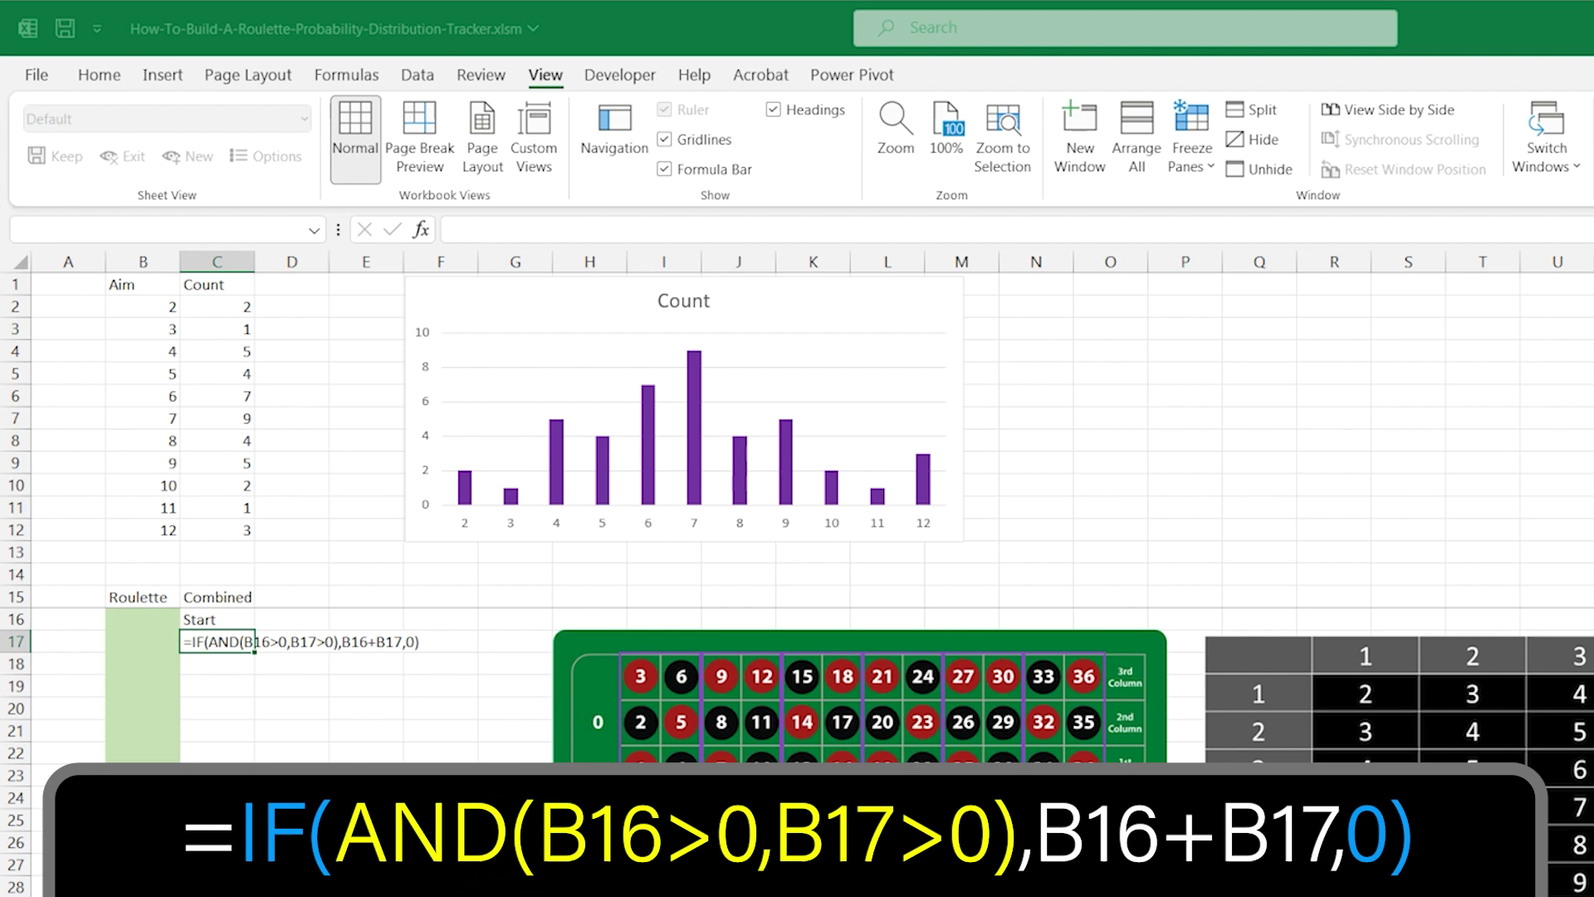
key("ctrl+Return")
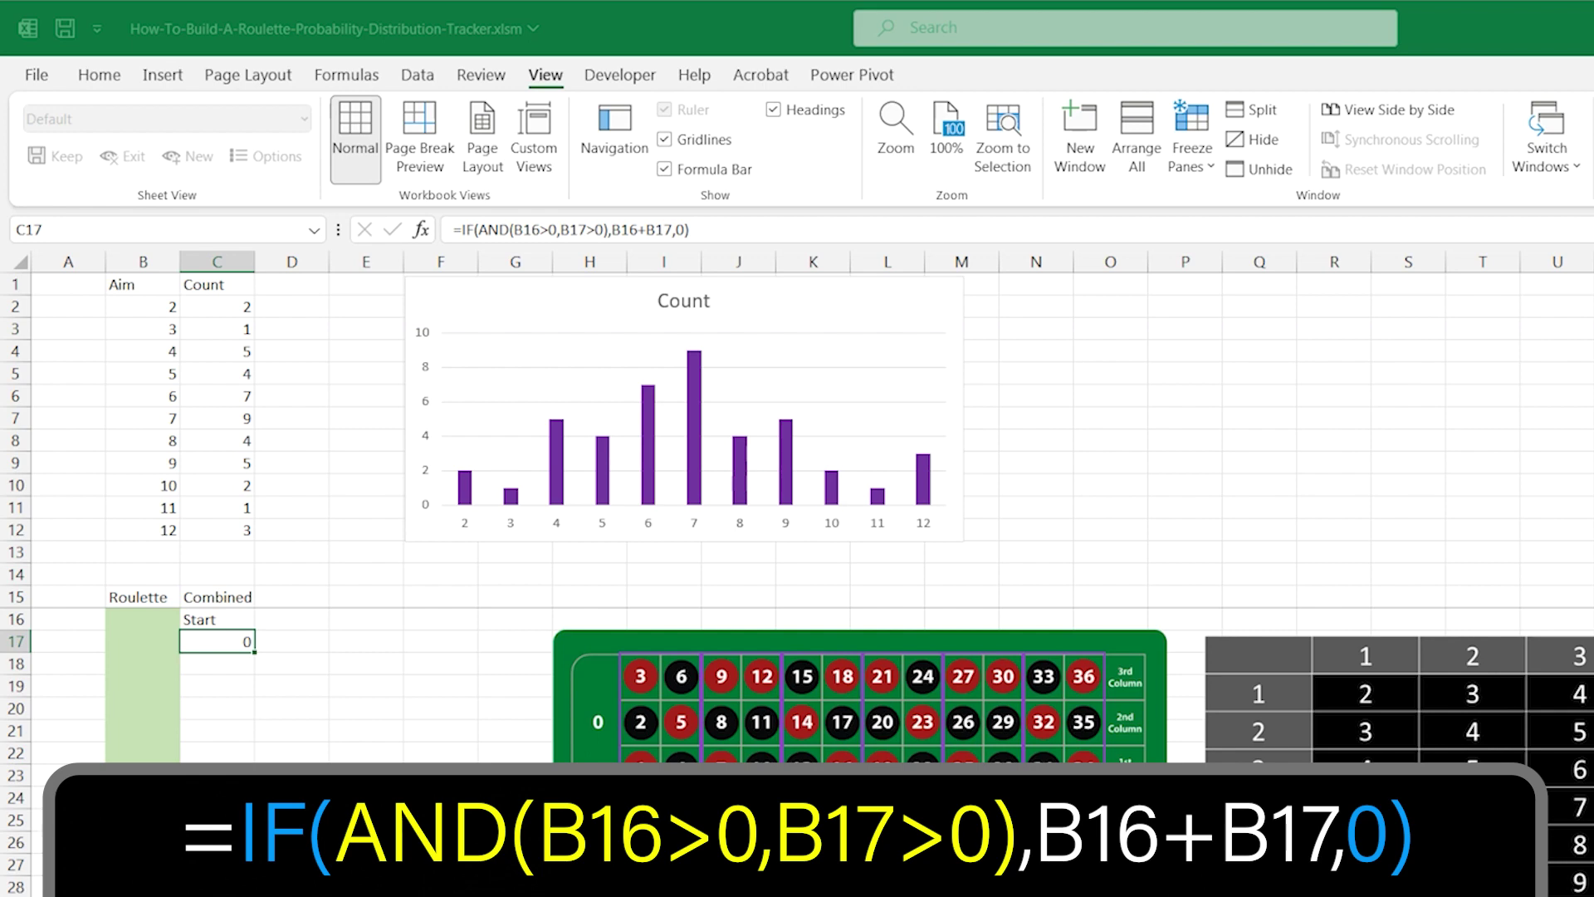
Step: Enter the sample roulette results 2 in B16 and 4 in B17
left_click(142, 619)
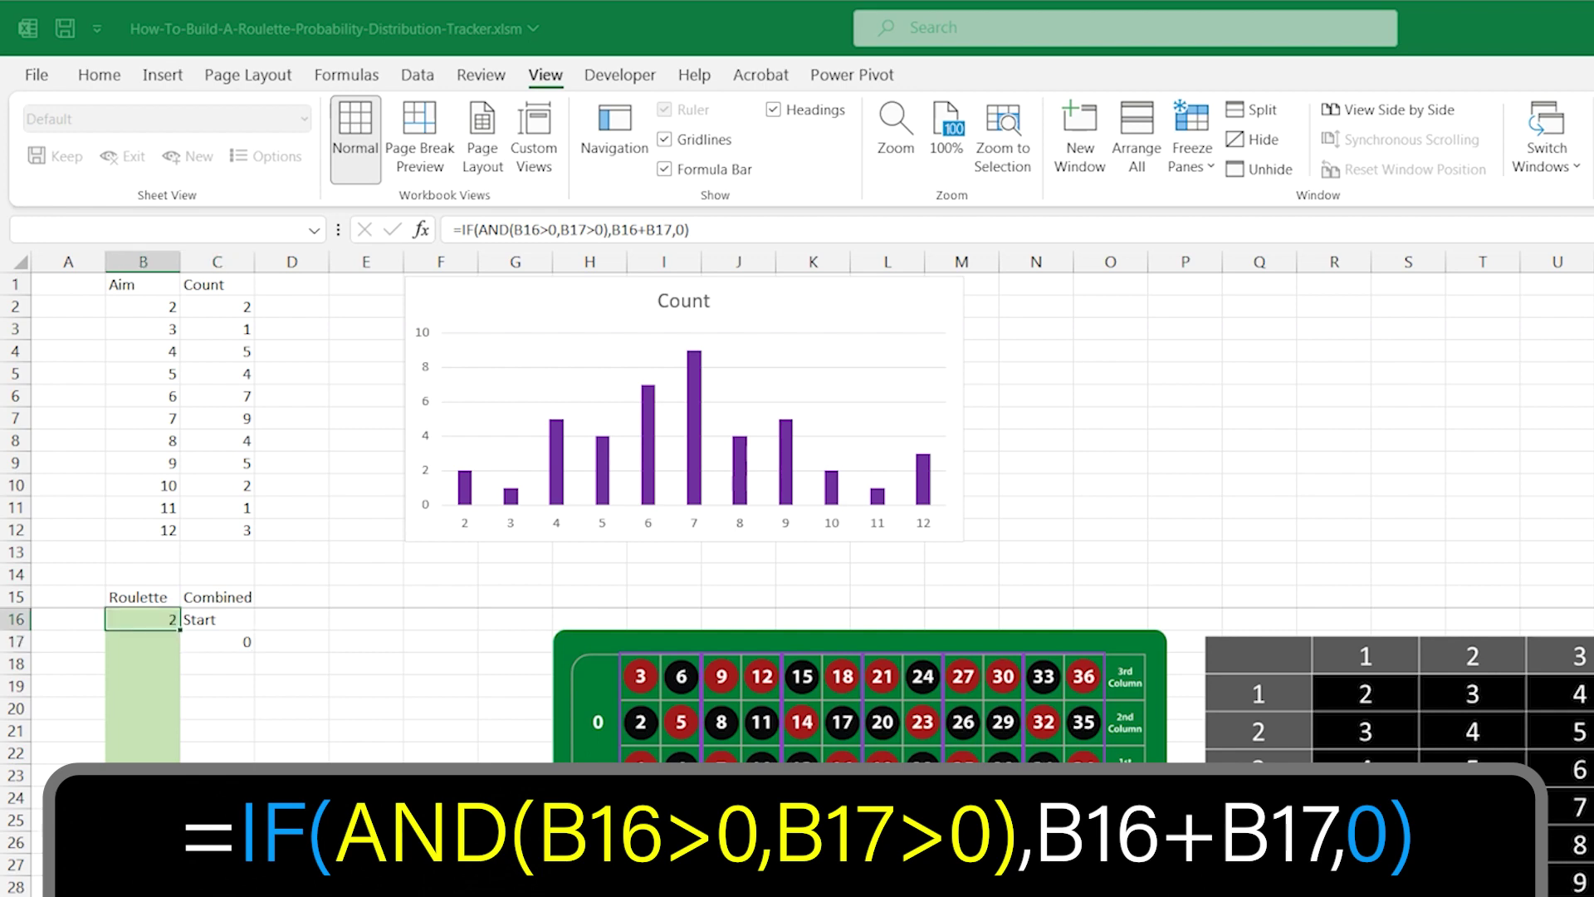
key("Return")
type("4")
key("Return")
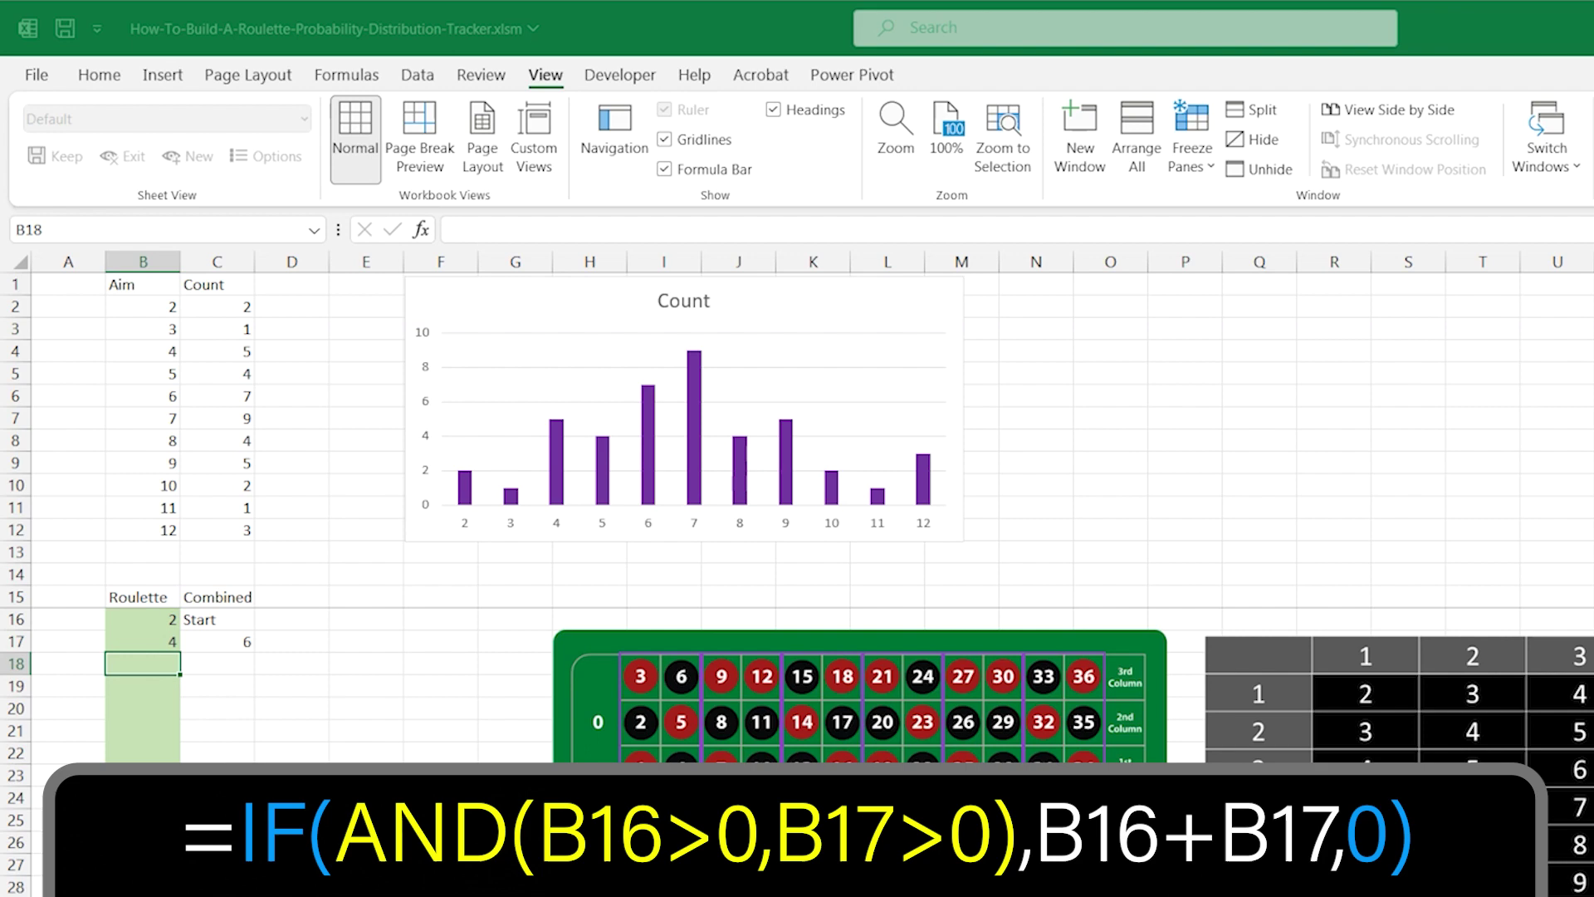
Step: Fill the Combined formula from C17 down through C70, matching the shaded Roulette entry cells
left_click(216, 641)
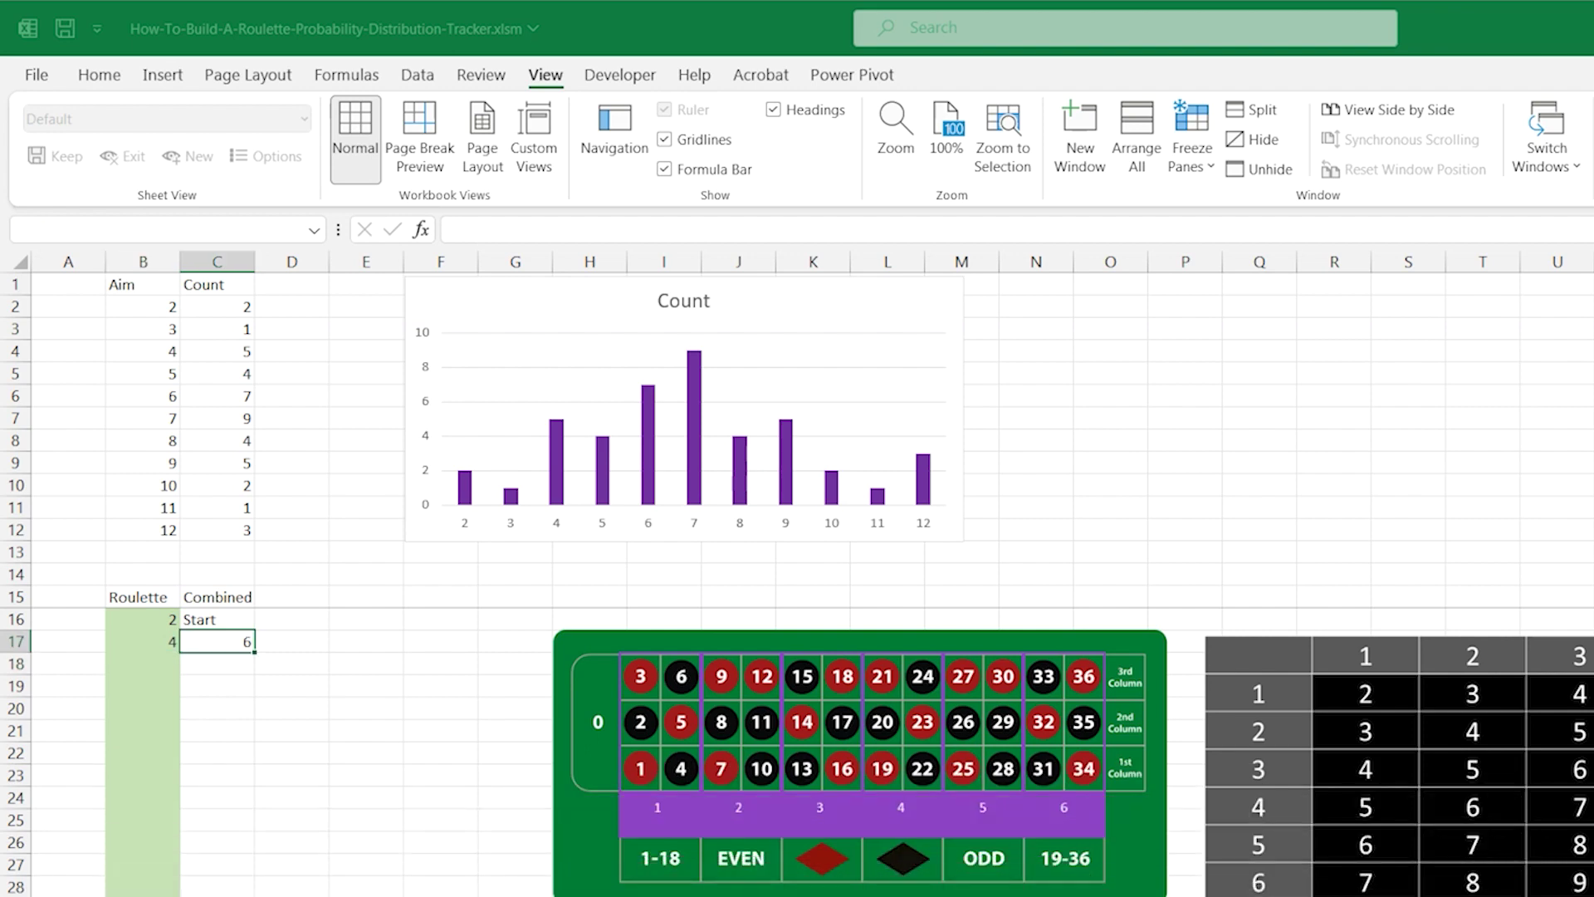
left_click(254, 652)
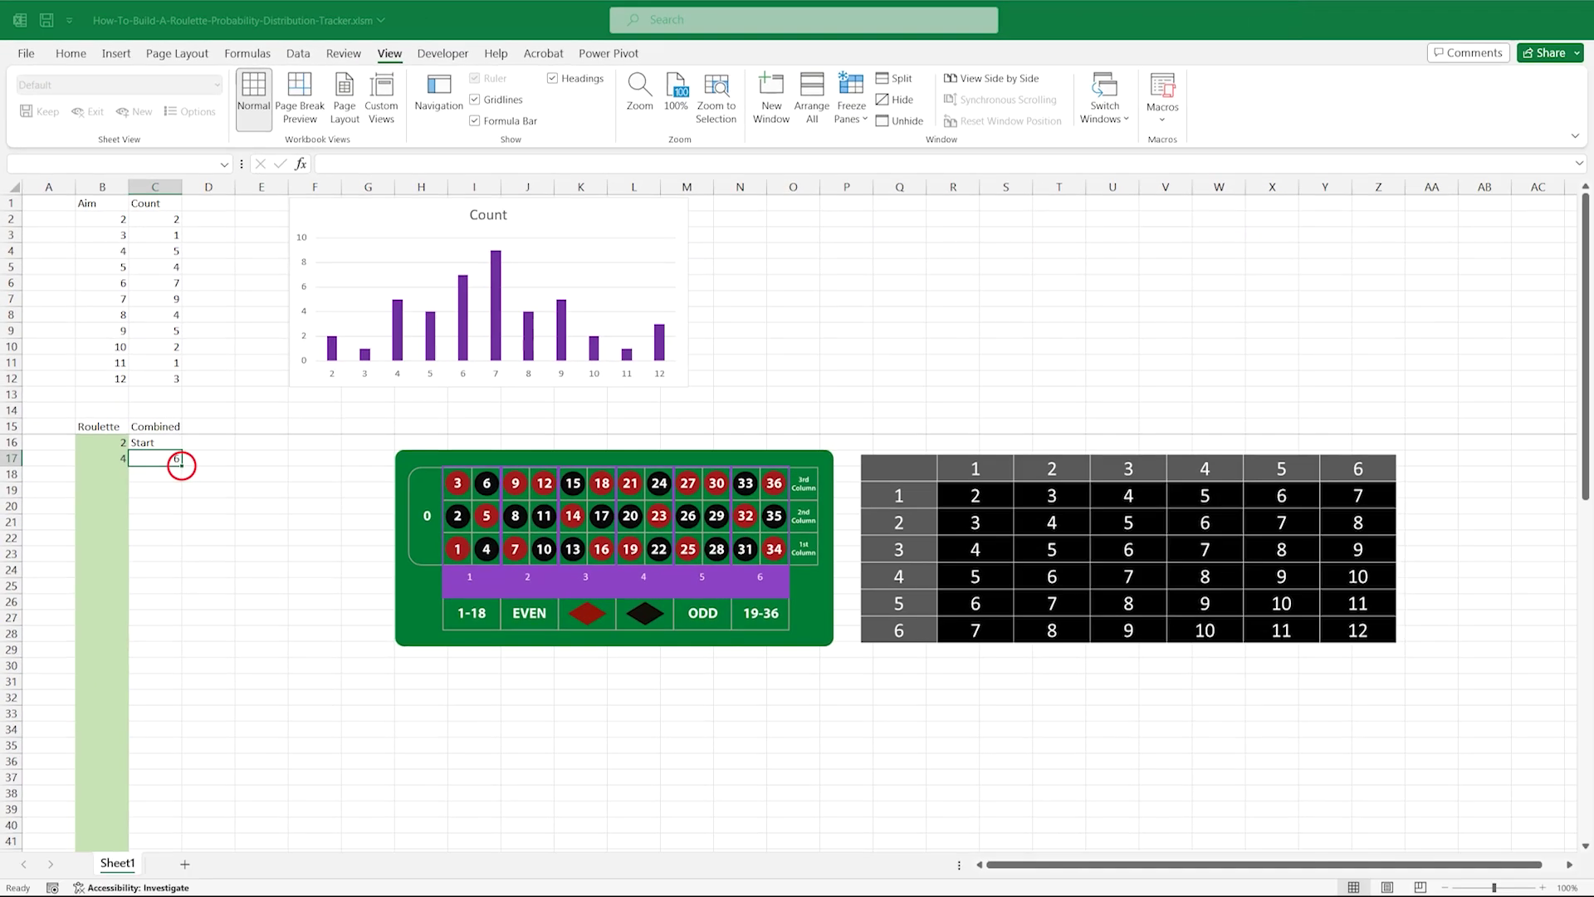
double_click(254, 653)
scroll(254, 674, "down", 10)
scroll(181, 747, "down", 2)
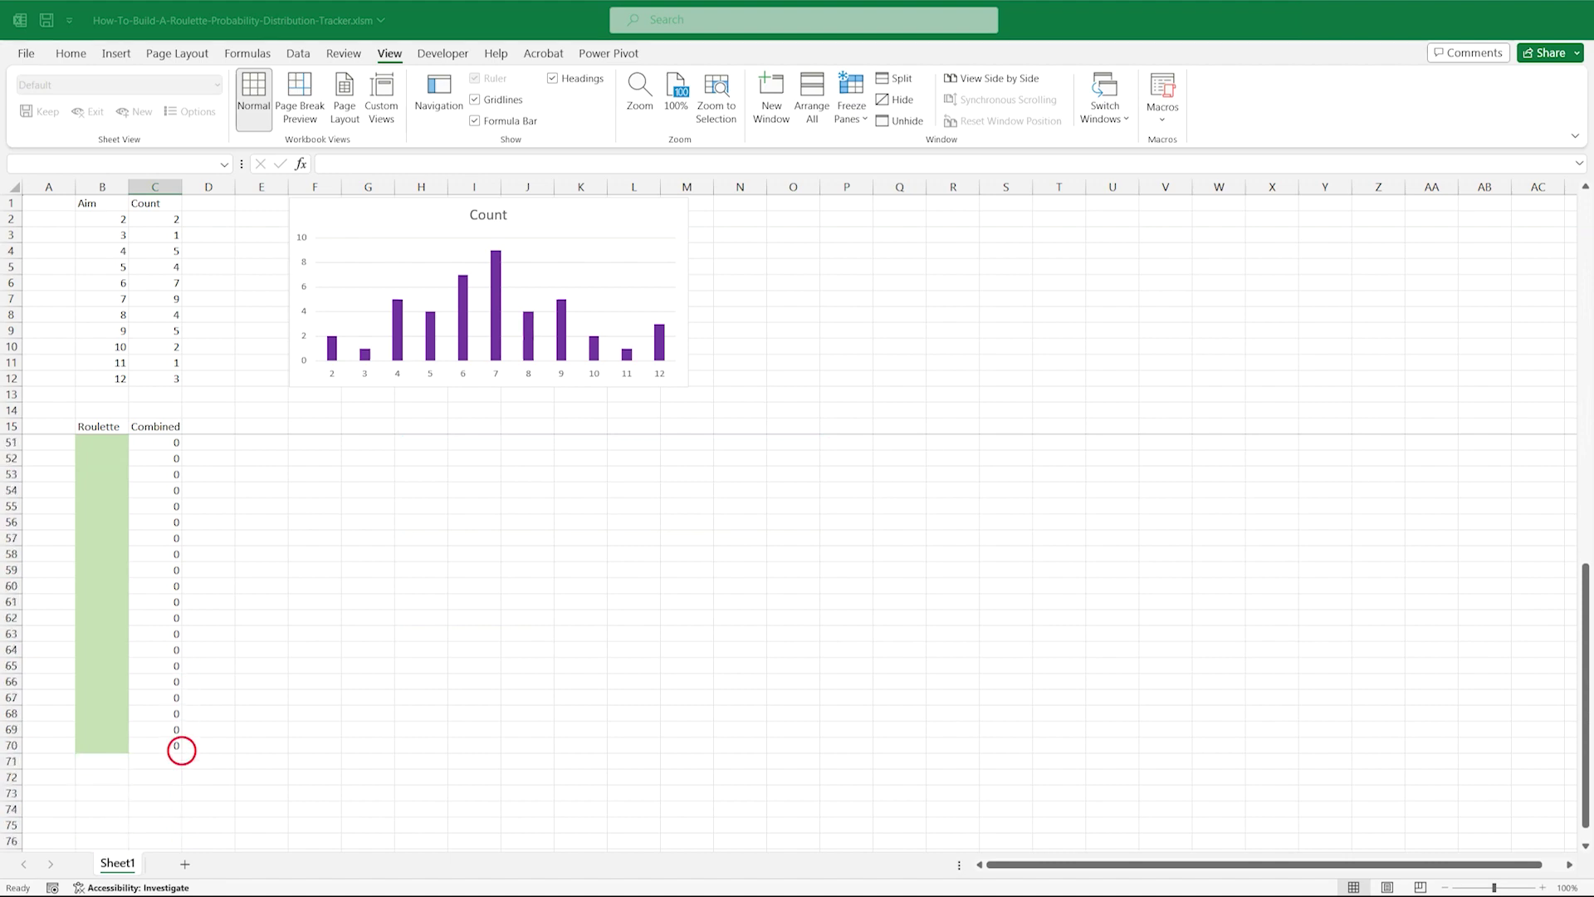
scroll(181, 747, "up", 12)
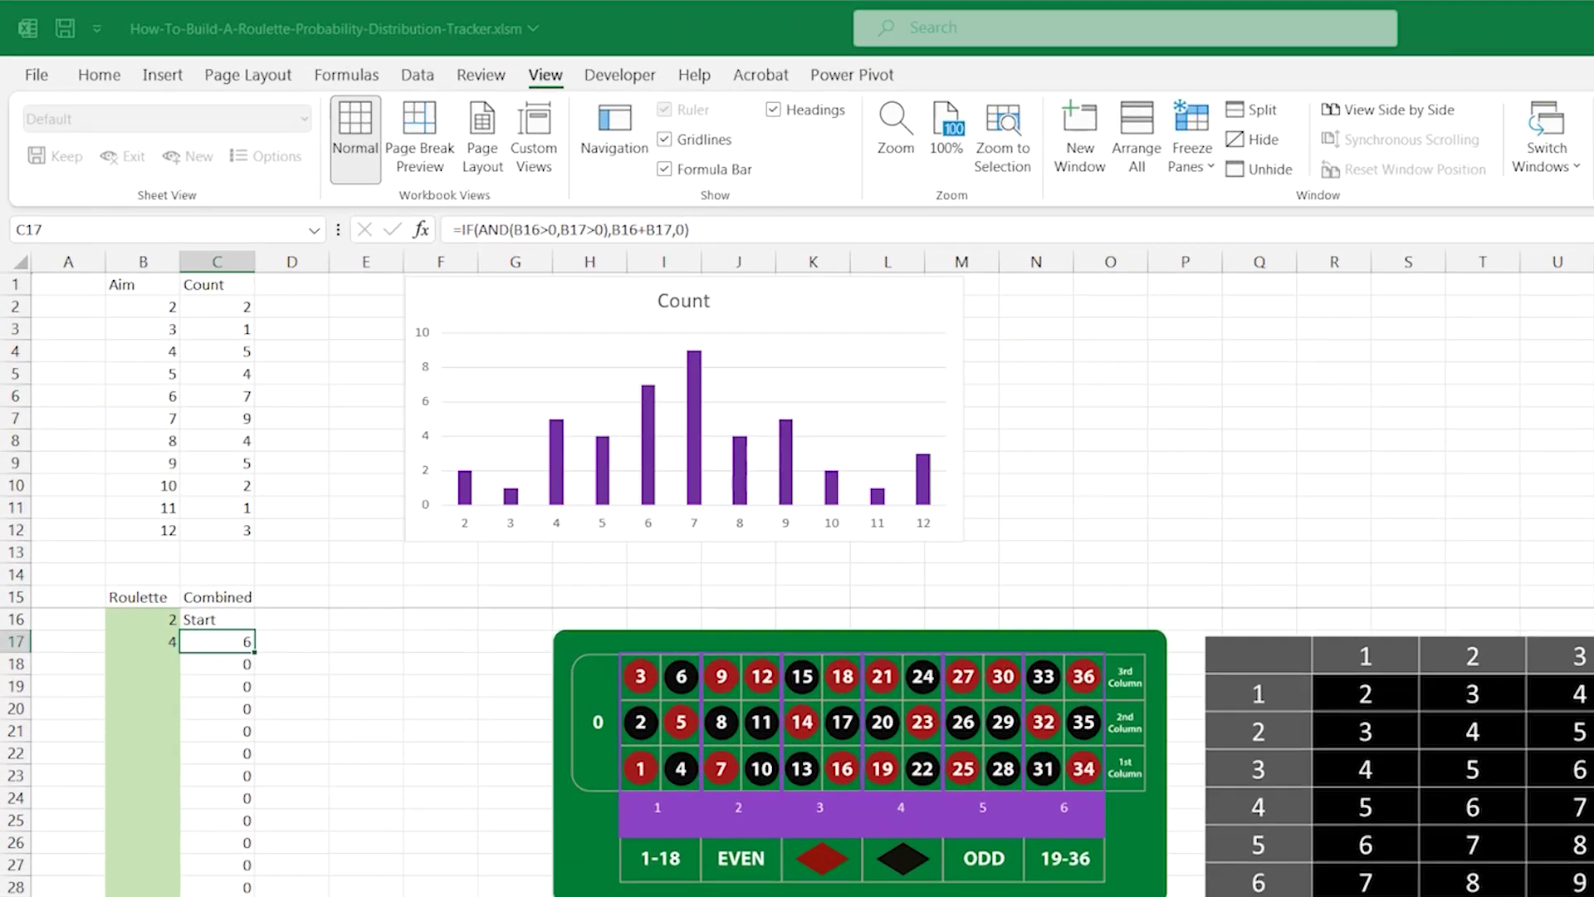
Step: Enter =COUNTIF(C$17:C$70,B2) in C2 of the Count column and fill it down to C12
left_click(155, 218)
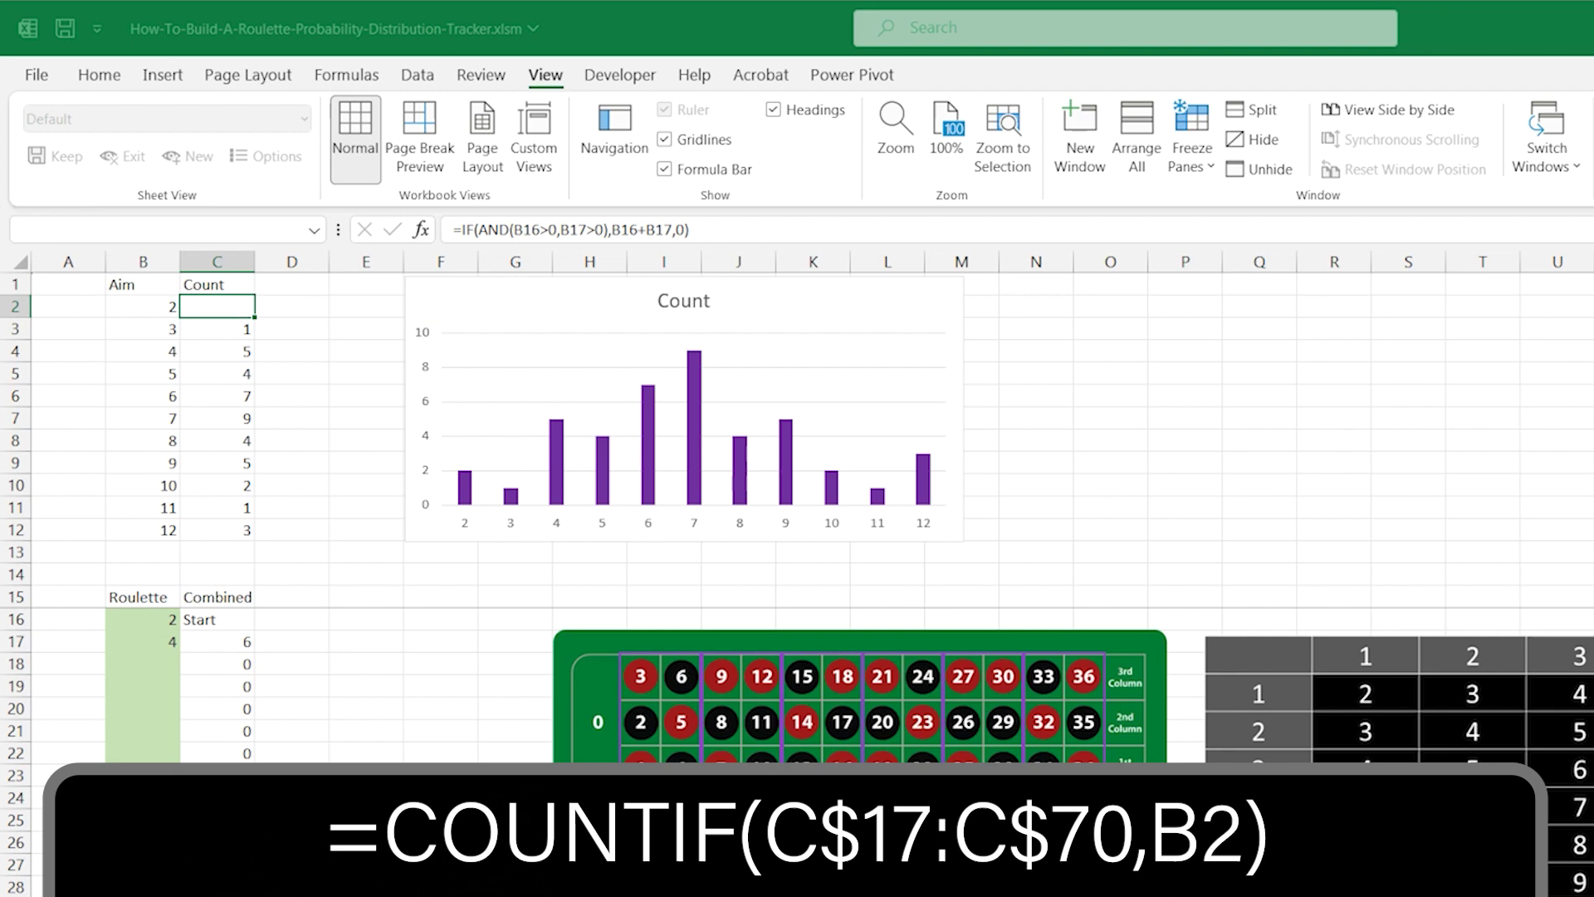
type("=COUNTIF(")
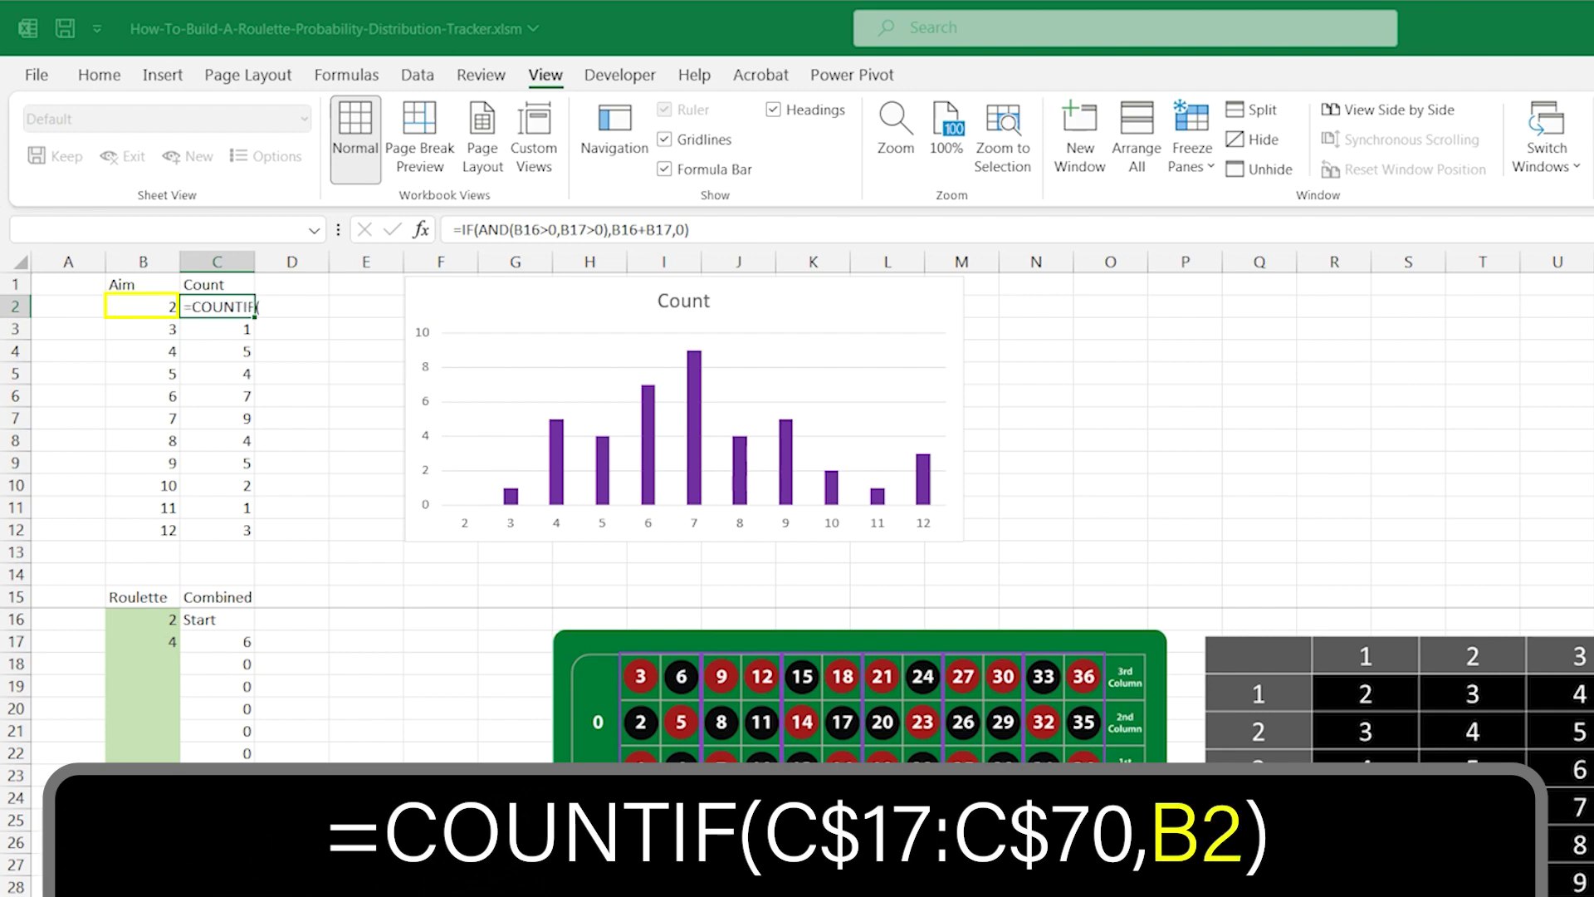
type("C$17:C$70,B2")
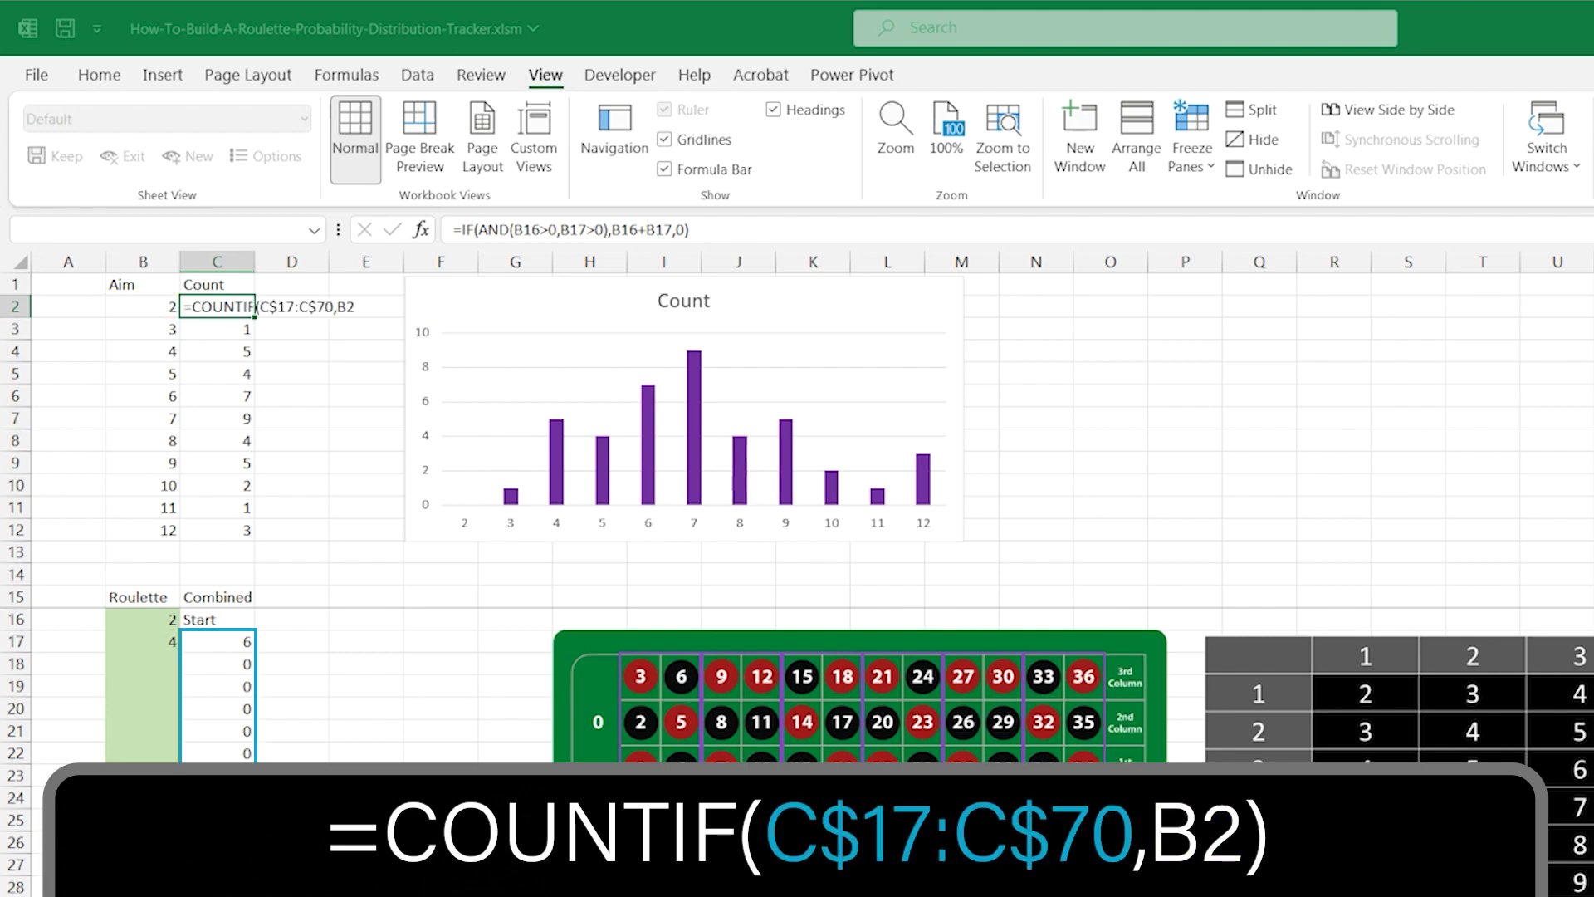
type(")")
key("ctrl+Return")
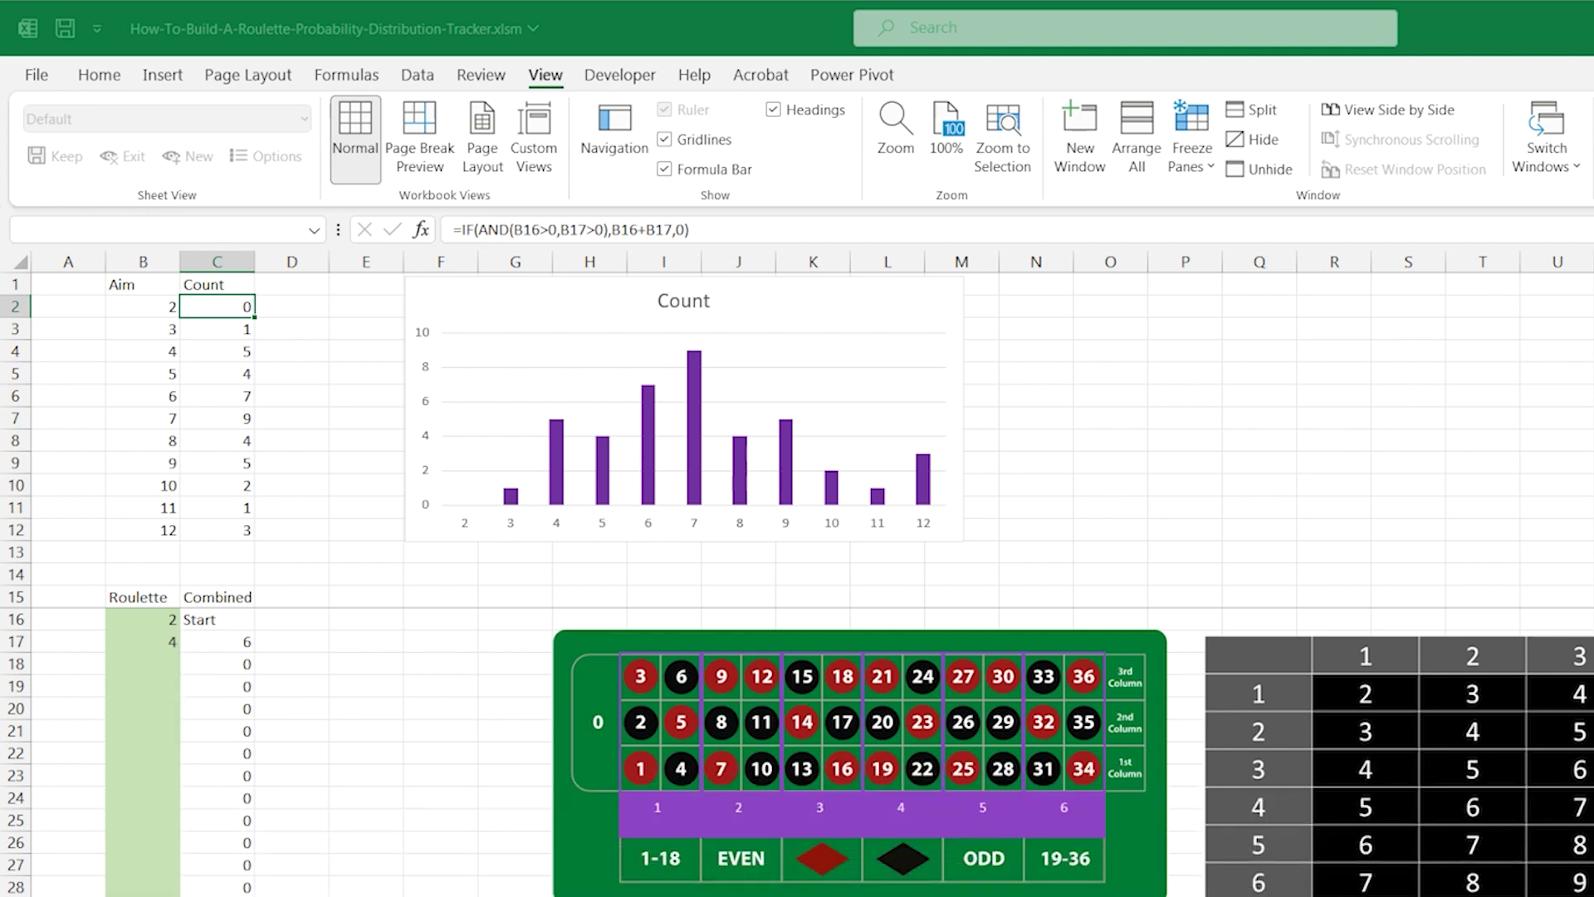
left_click(254, 317)
left_click_drag(254, 316, 253, 541)
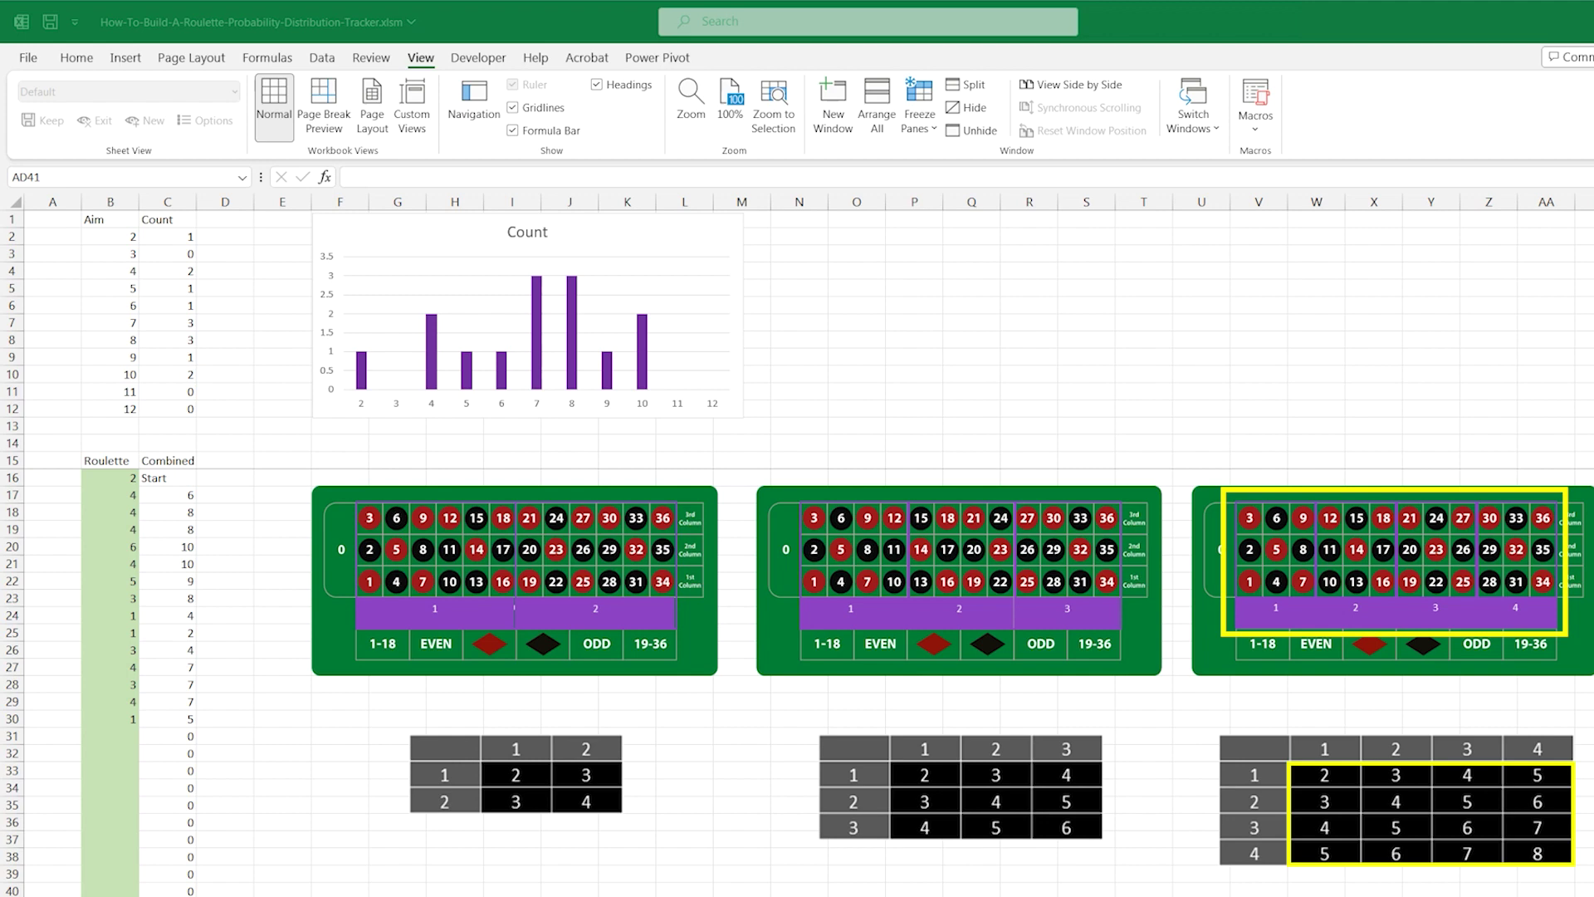
Step: Shrink the Count chart's data range in stages to end at row 8, row 6 and finally row 4
left_click(343, 229)
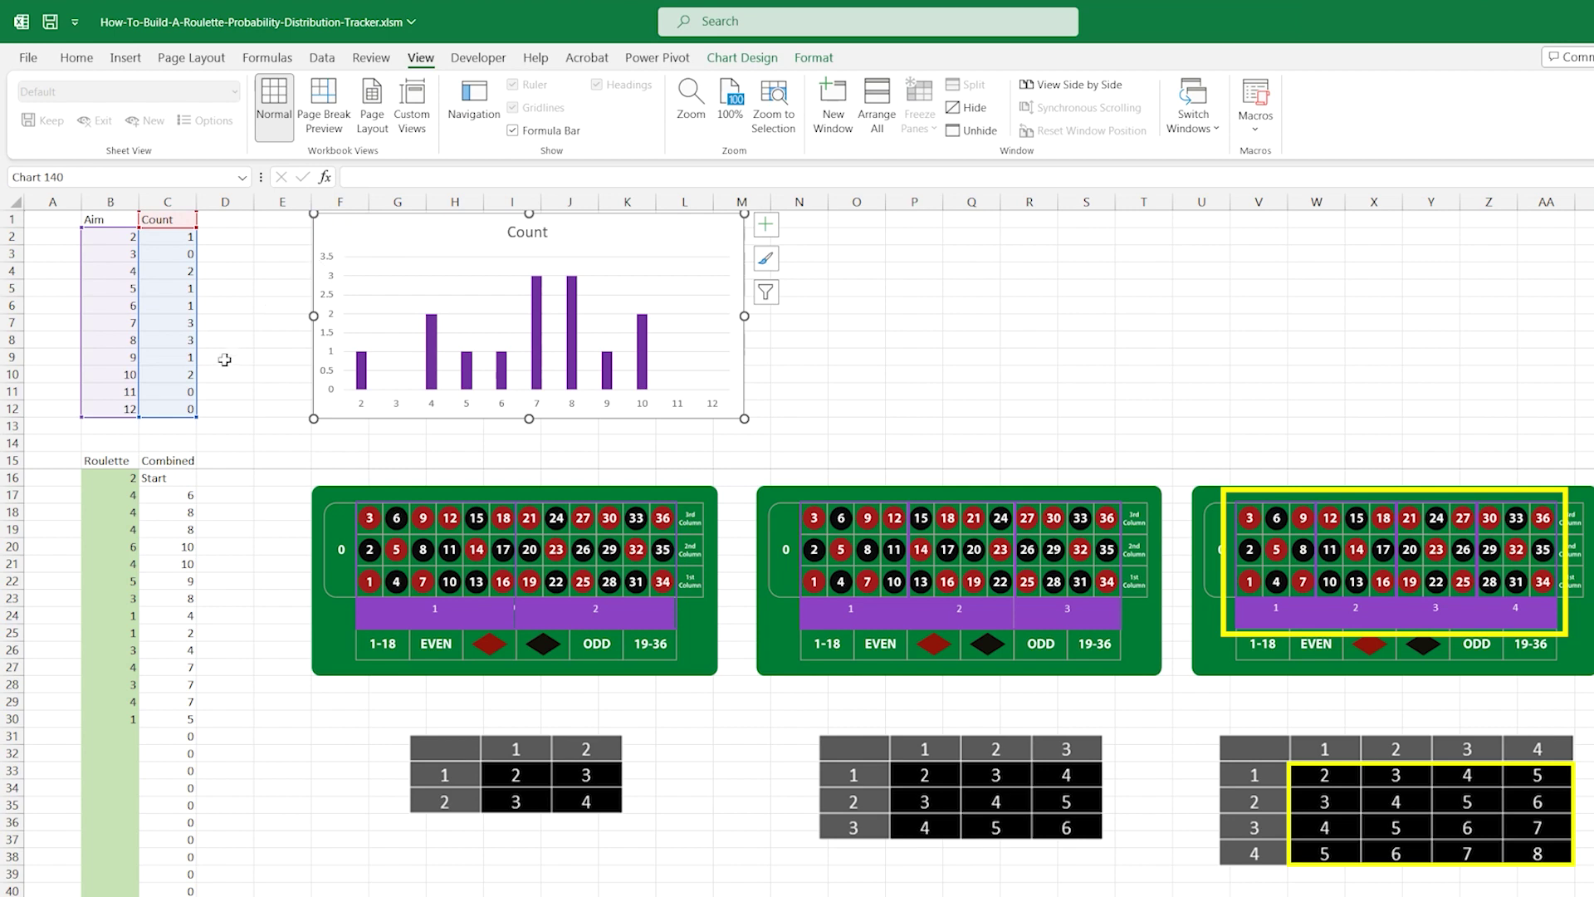
left_click_drag(200, 423, 195, 347)
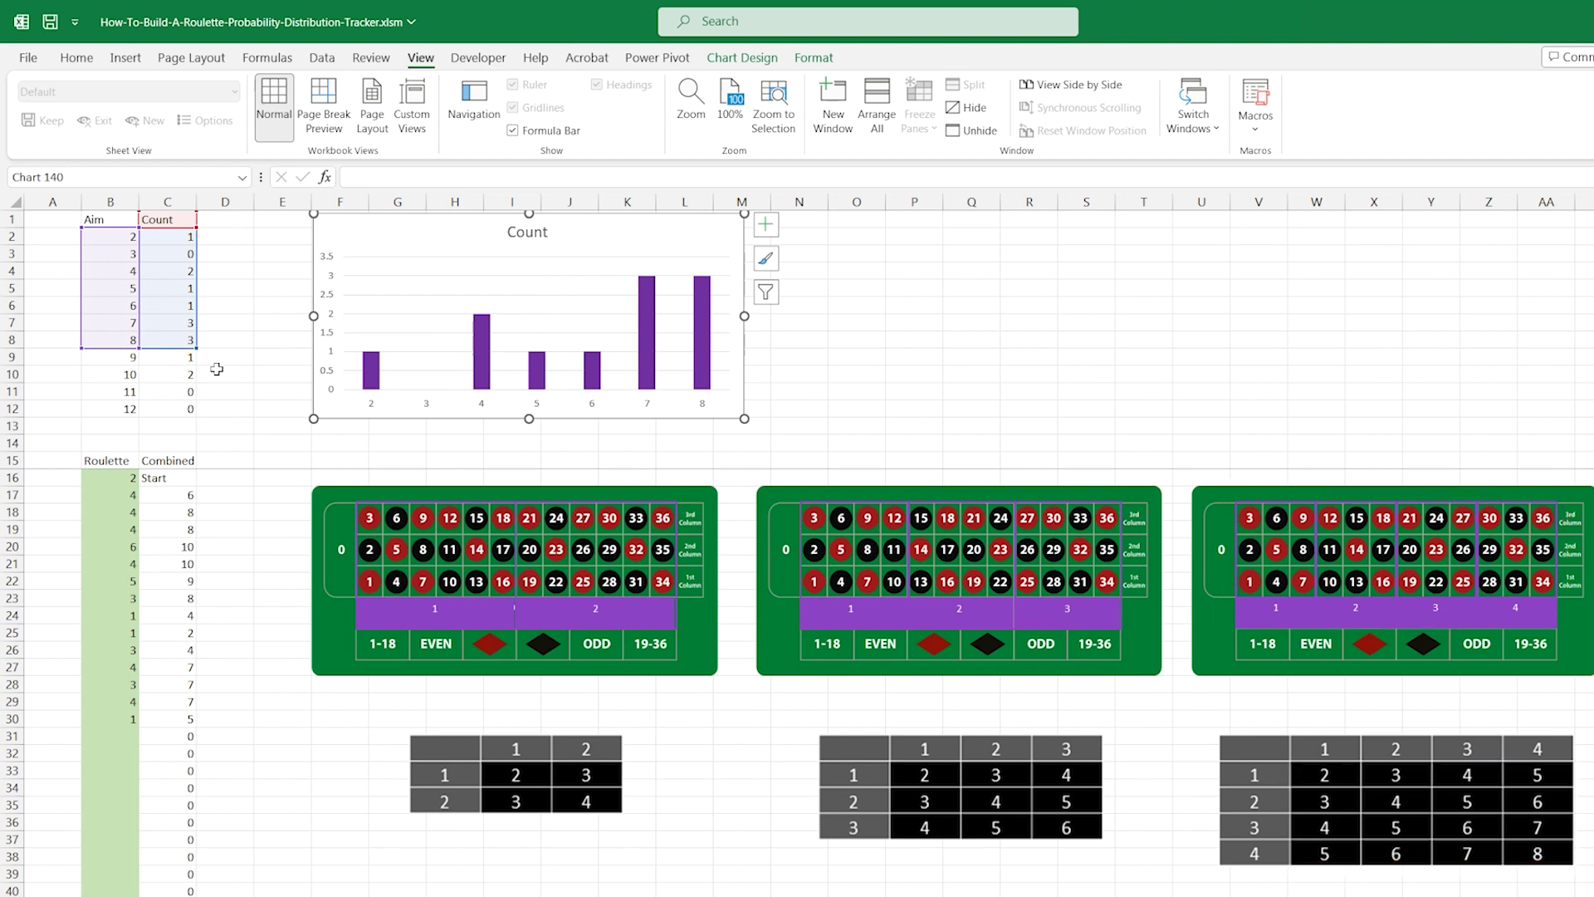
left_click_drag(200, 351, 203, 315)
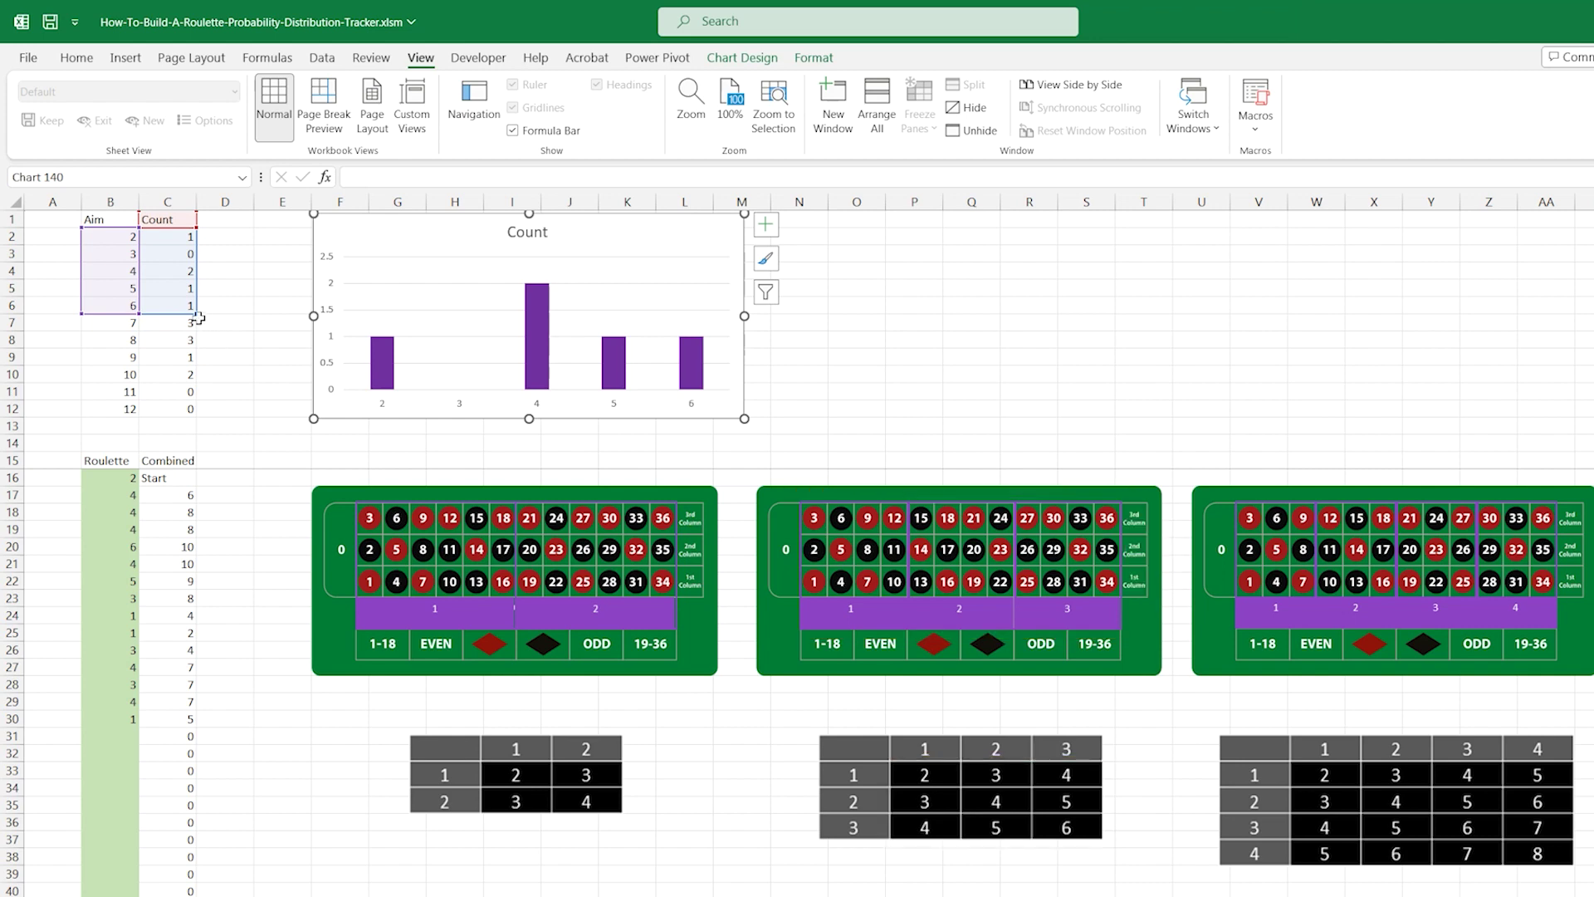
left_click_drag(199, 314, 198, 280)
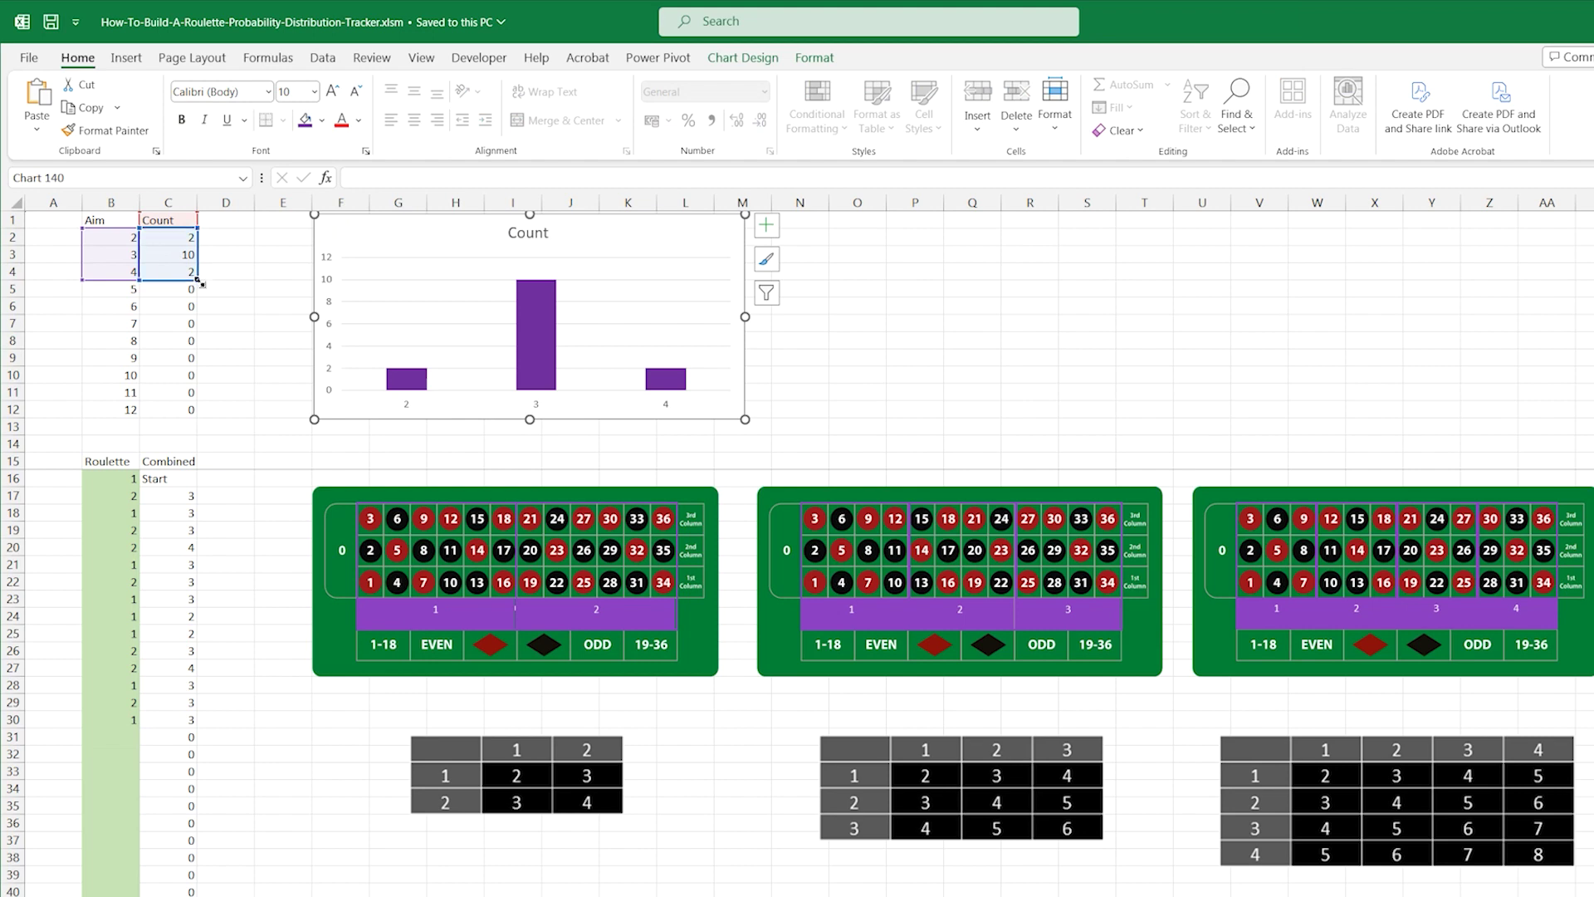
Step: Extend the Count chart's data range down to row 12, covering aims 2 to 12, and save the workbook
left_click_drag(197, 280, 197, 418)
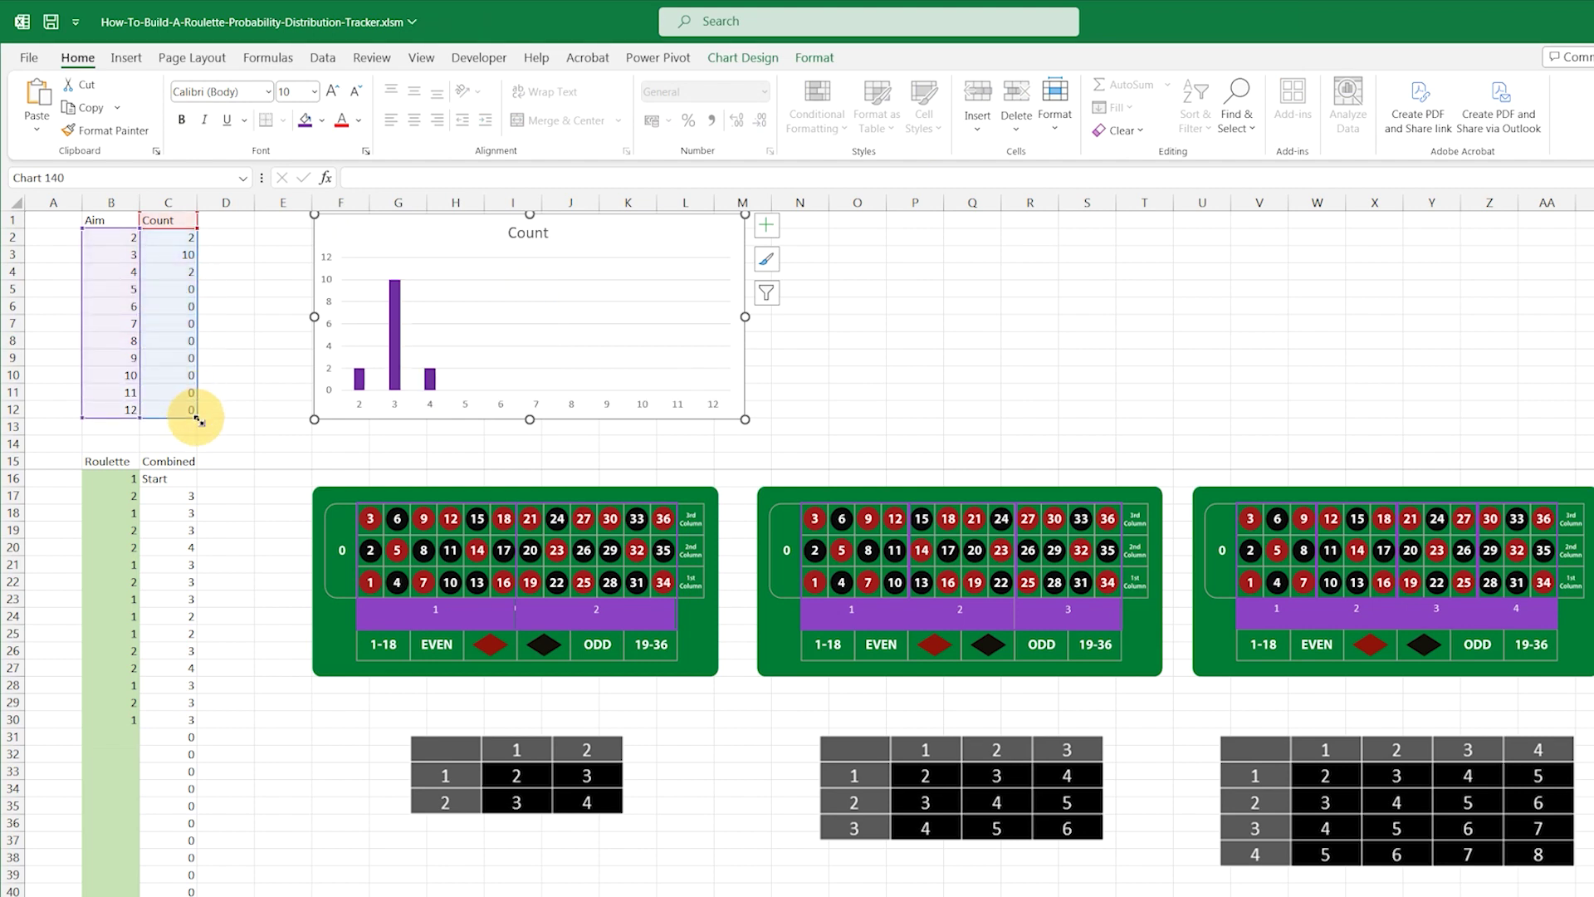
left_click(51, 22)
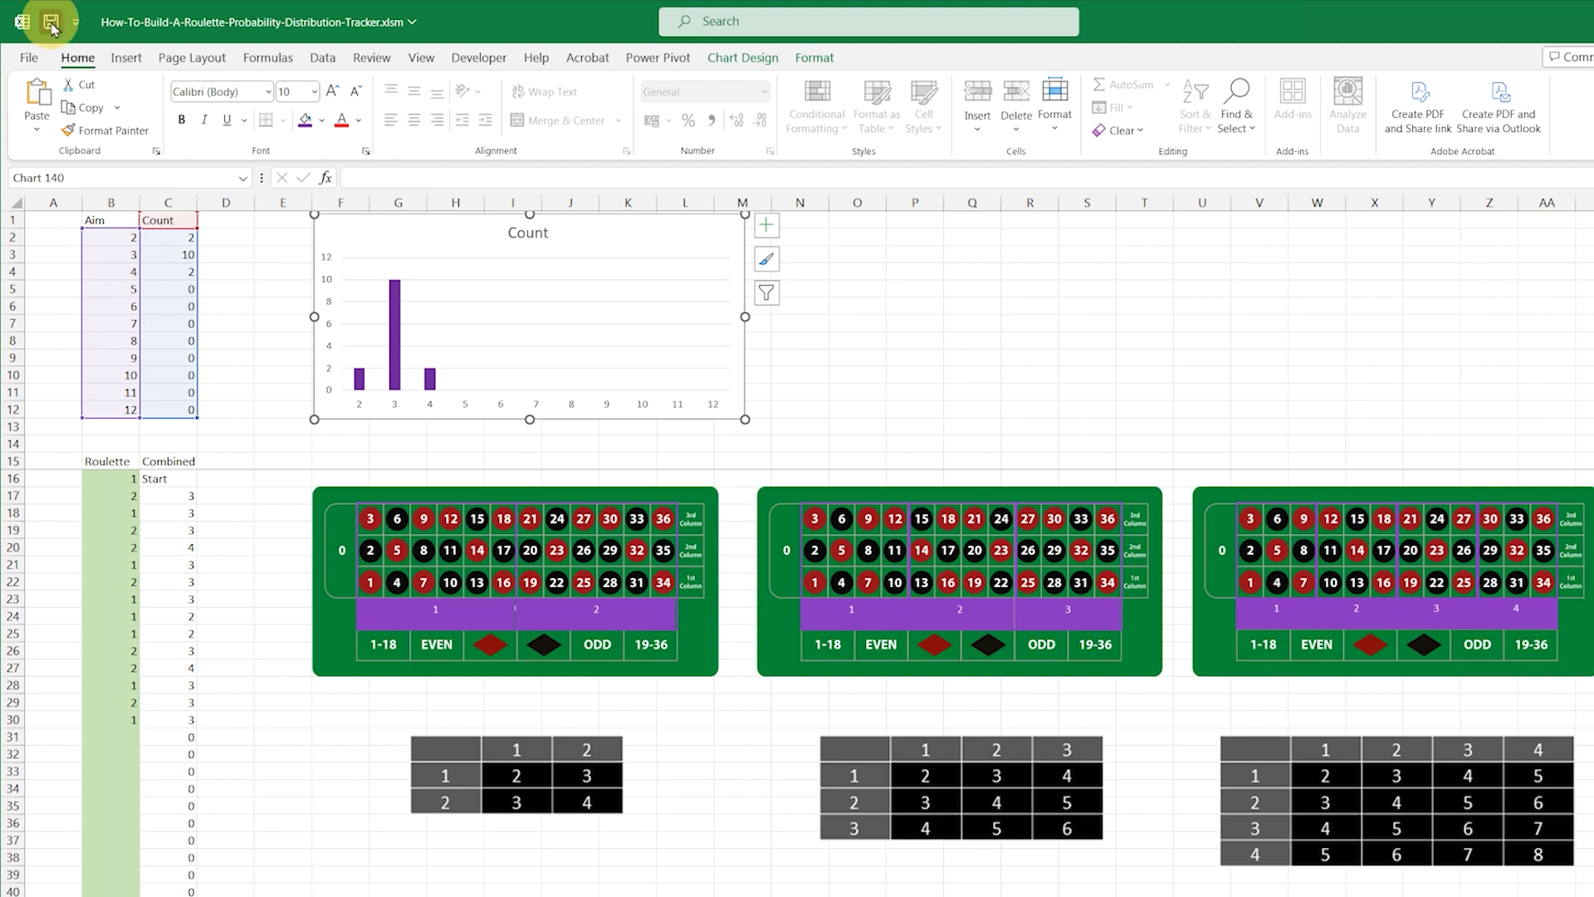